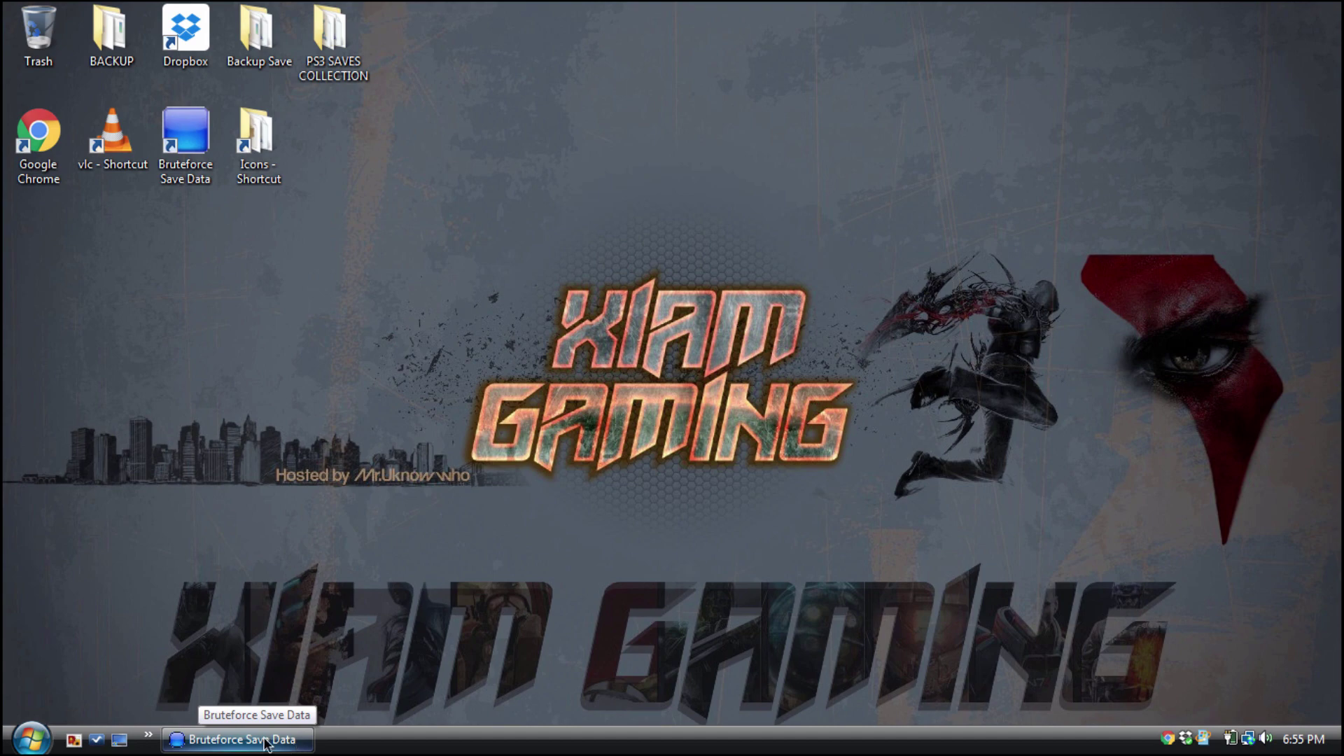
Step: Switch to Bruteforce Save Data and show the details of the [PROTOTYPE] save
left_click(261, 744)
left_click(260, 744)
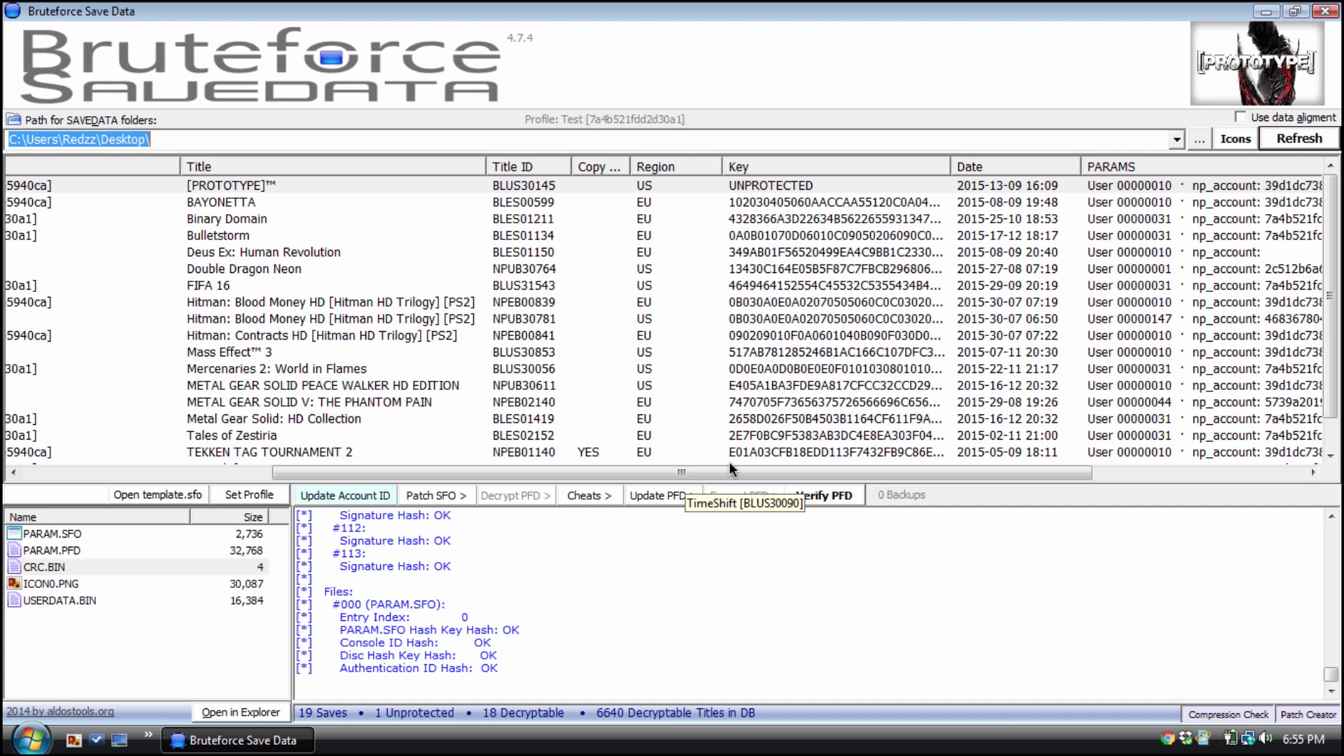
left_click(217, 180)
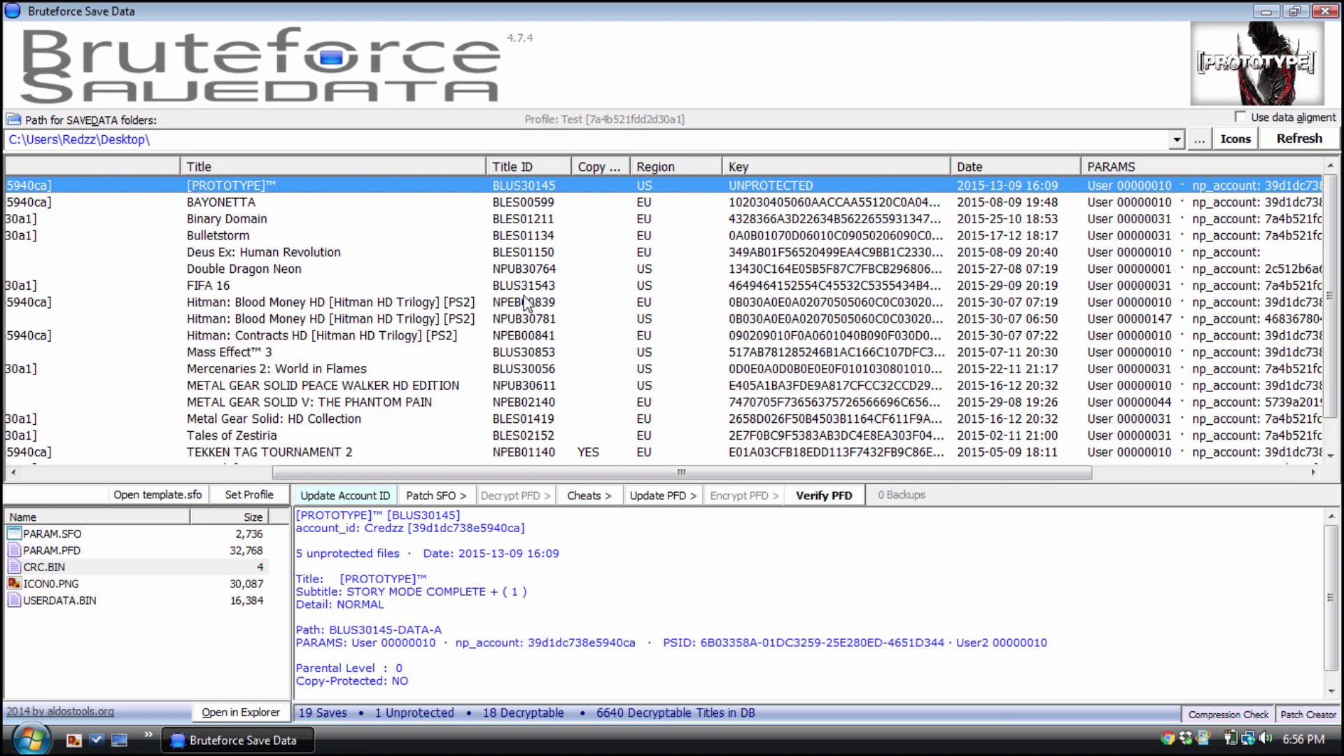
Step: Open games.conf through the settings of the Hitman: Blood Money HD save (NPEB00839) and view the entries at the end of the file
left_click(402, 302)
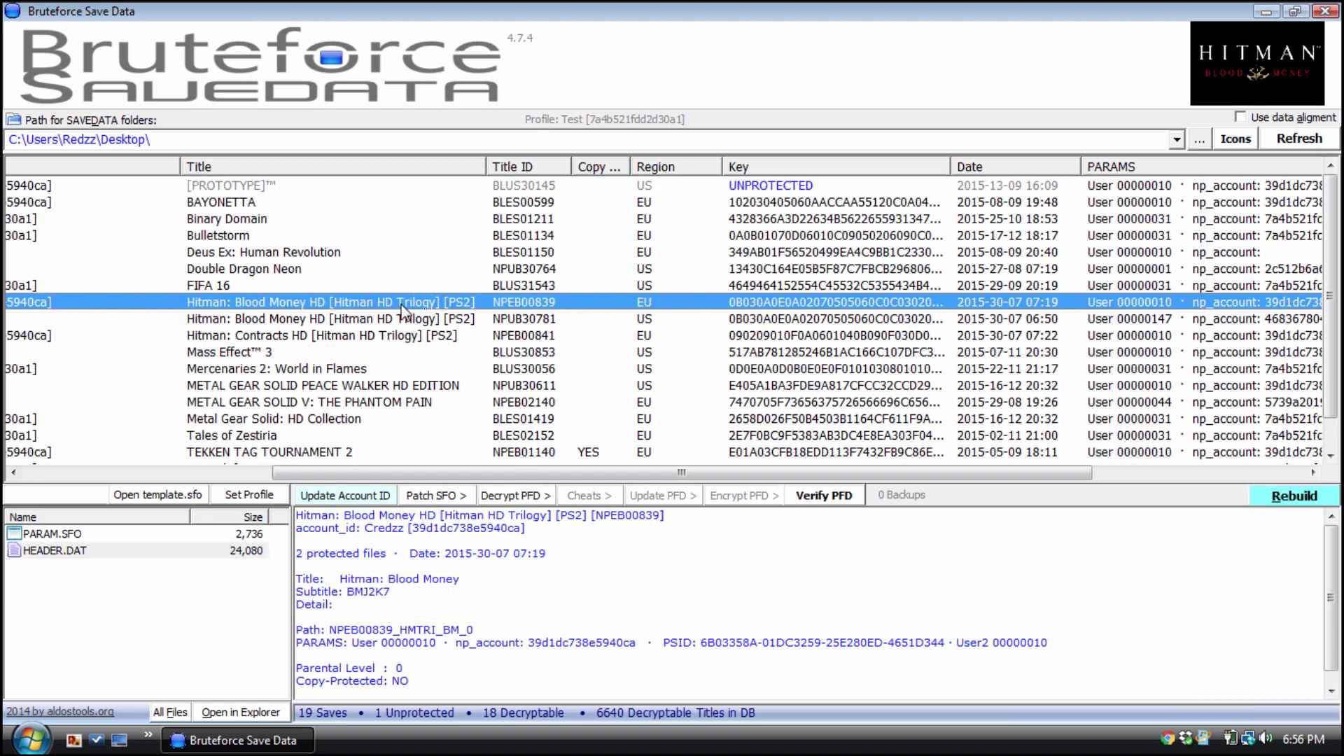
right_click(440, 308)
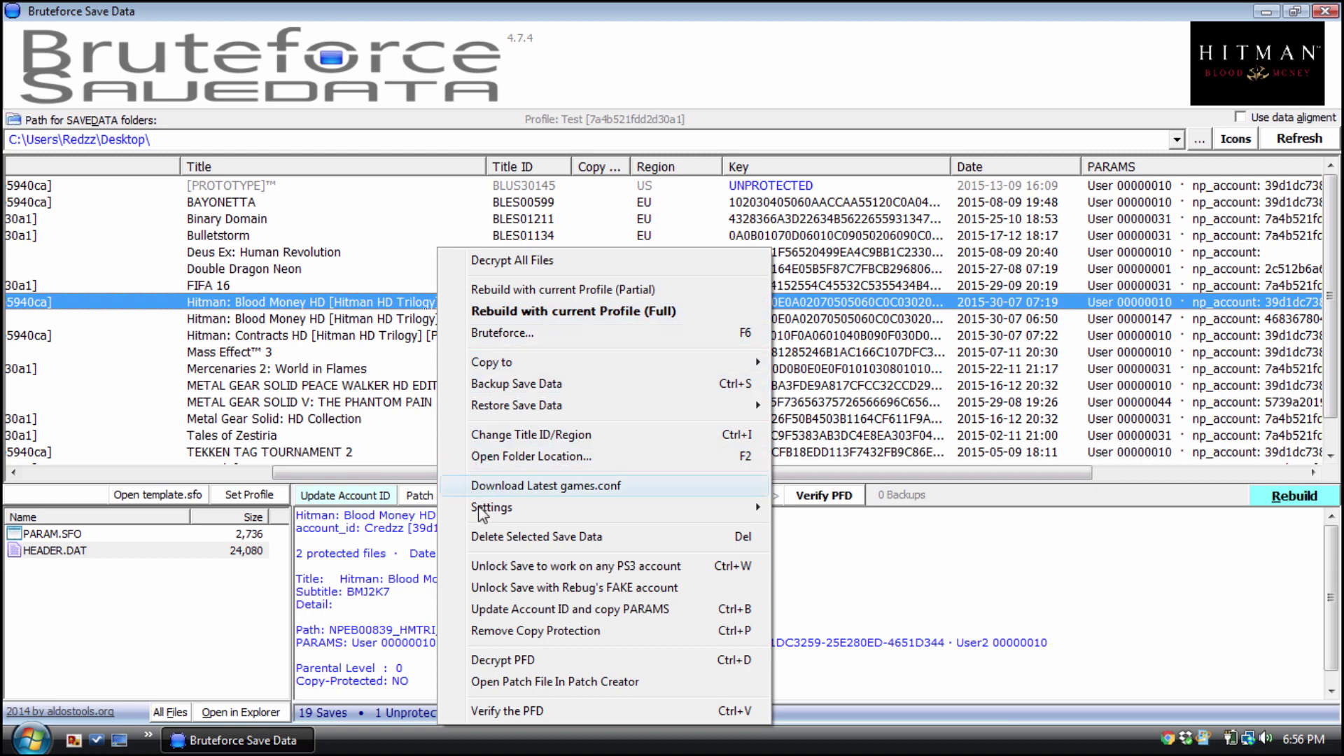
mouse_move(481, 513)
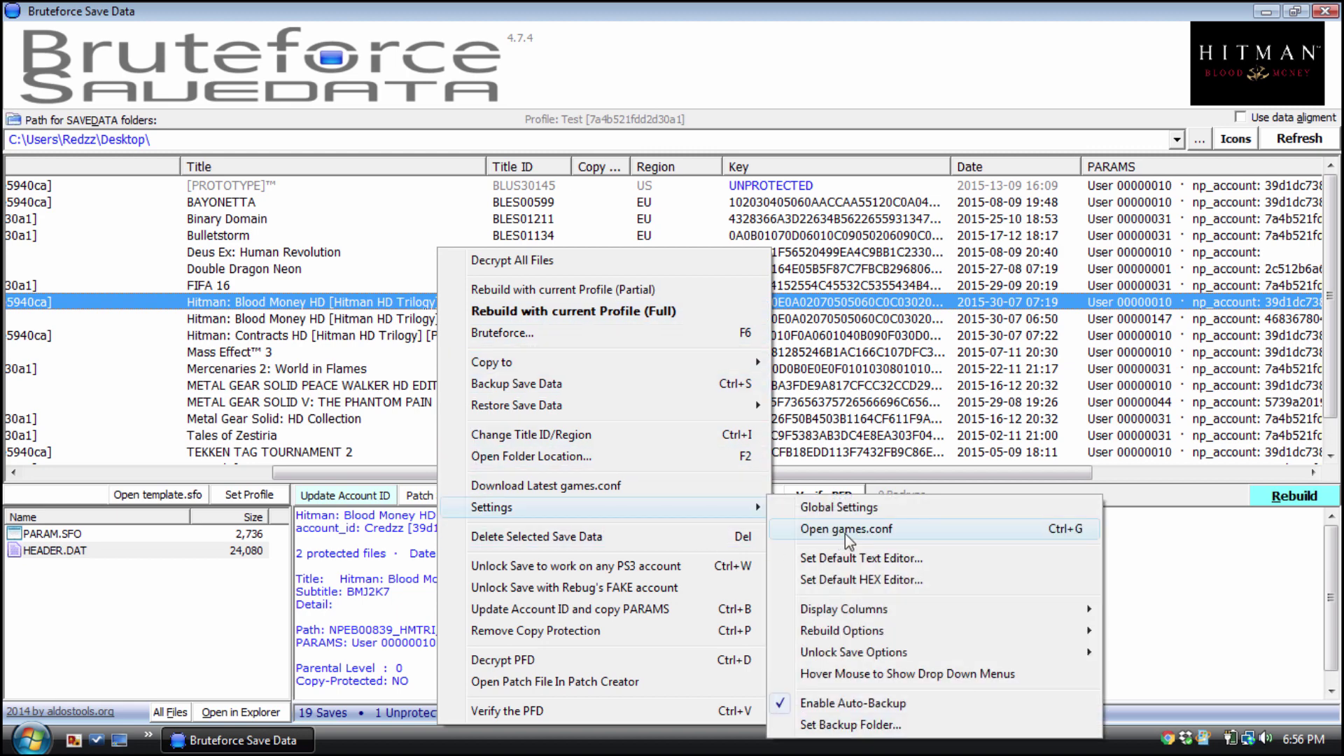
left_click(846, 533)
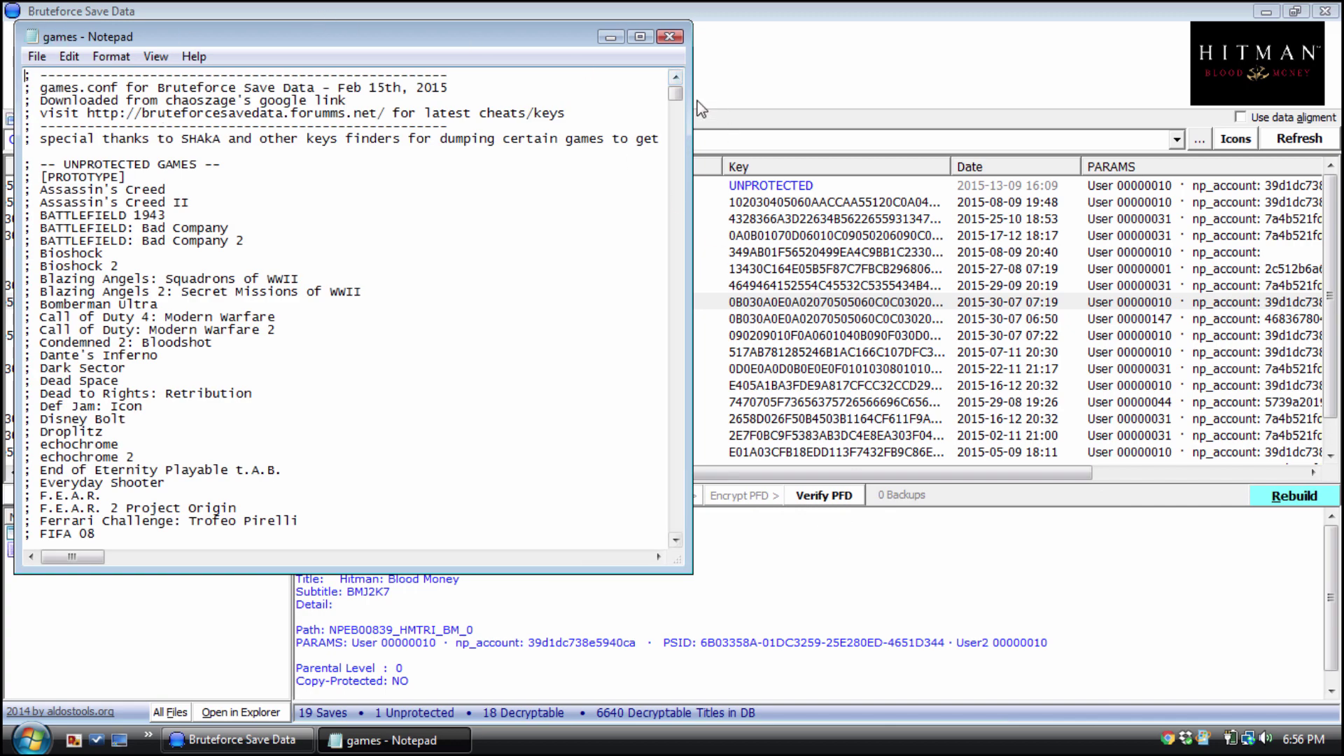
left_click_drag(678, 94, 686, 540)
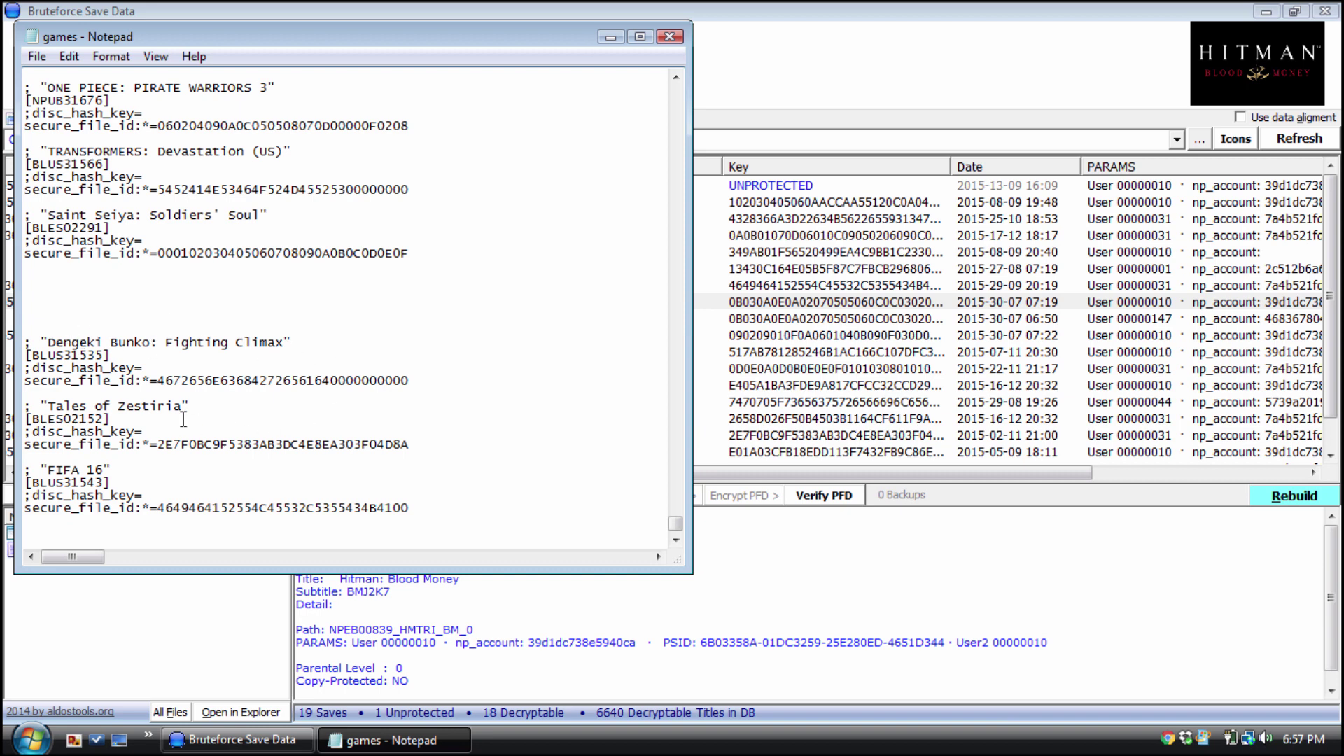
Step: Look at the save commands available for games.conf, dismiss them, and return to the Bruteforce Save Data window
left_click(37, 58)
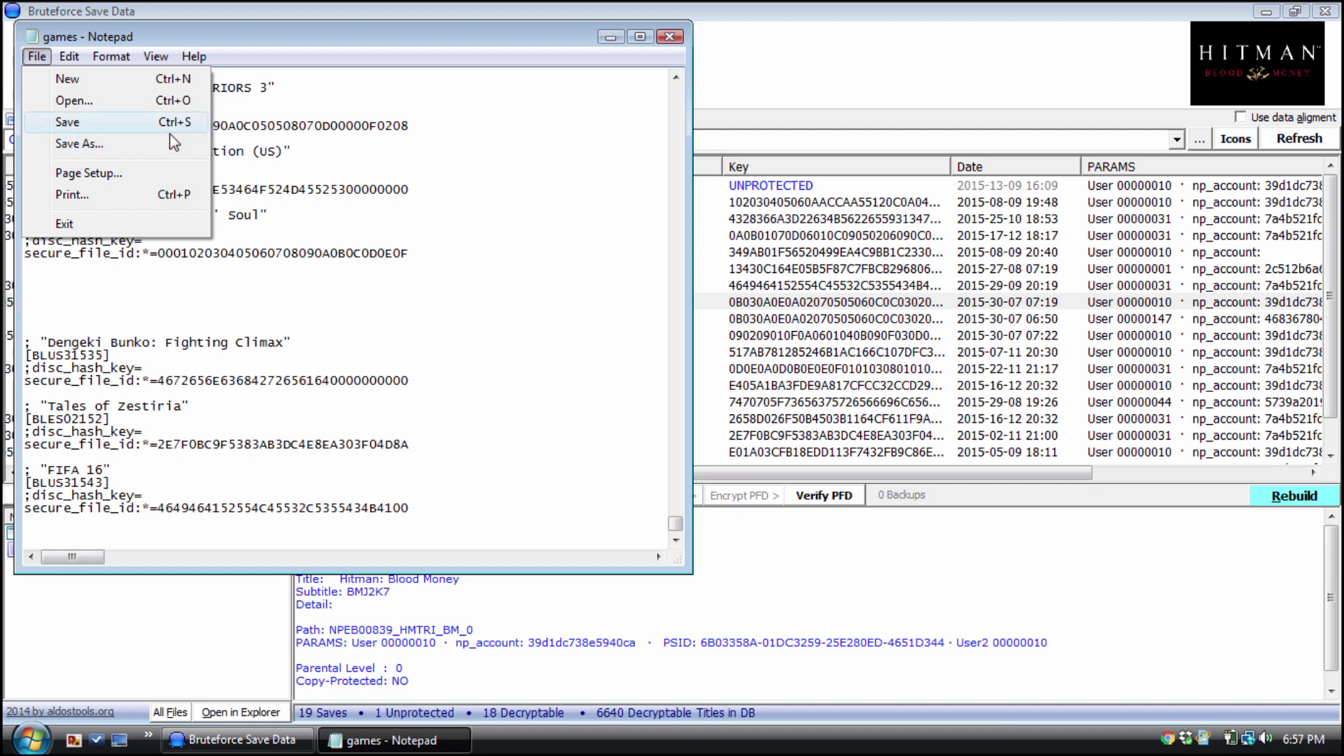
left_click(630, 257)
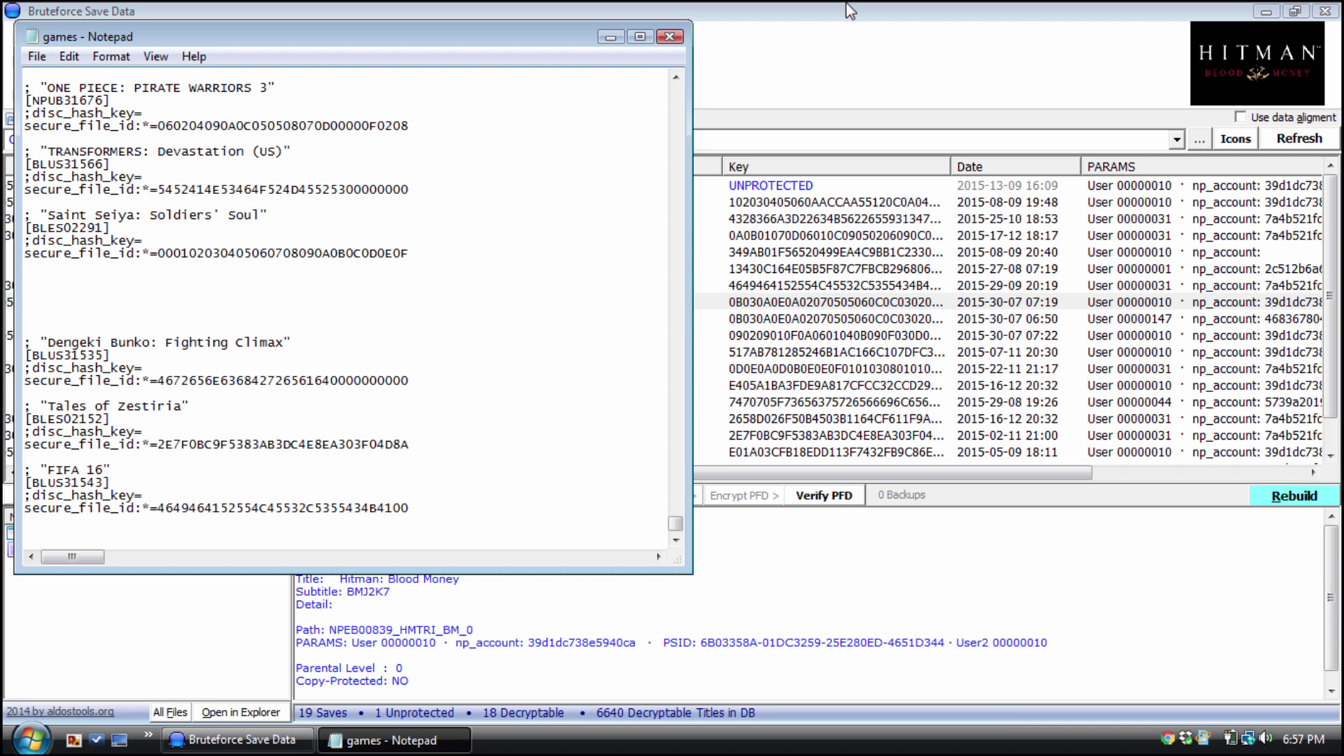
left_click(860, 63)
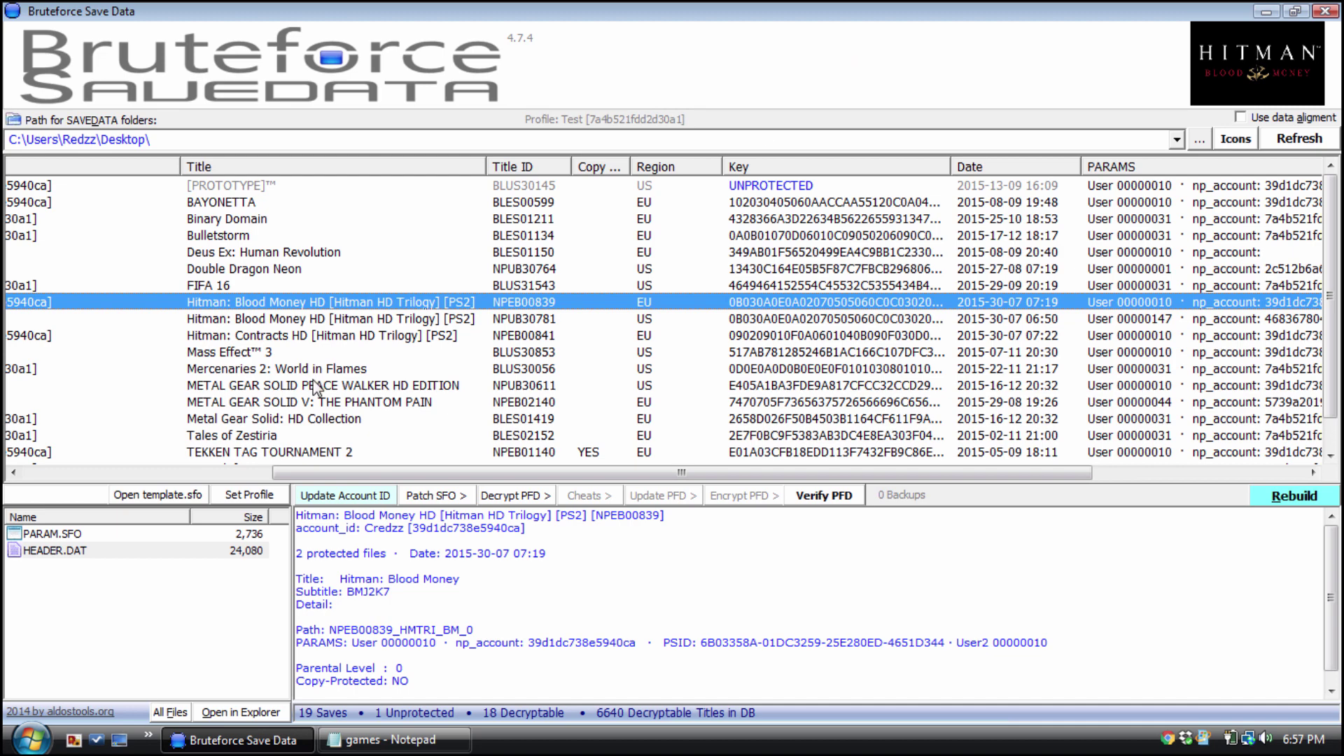
Step: Open games.conf through the settings of the METAL GEAR SOLID V: THE PHANTOM PAIN save and find that game's entries near the file's end
left_click(284, 404)
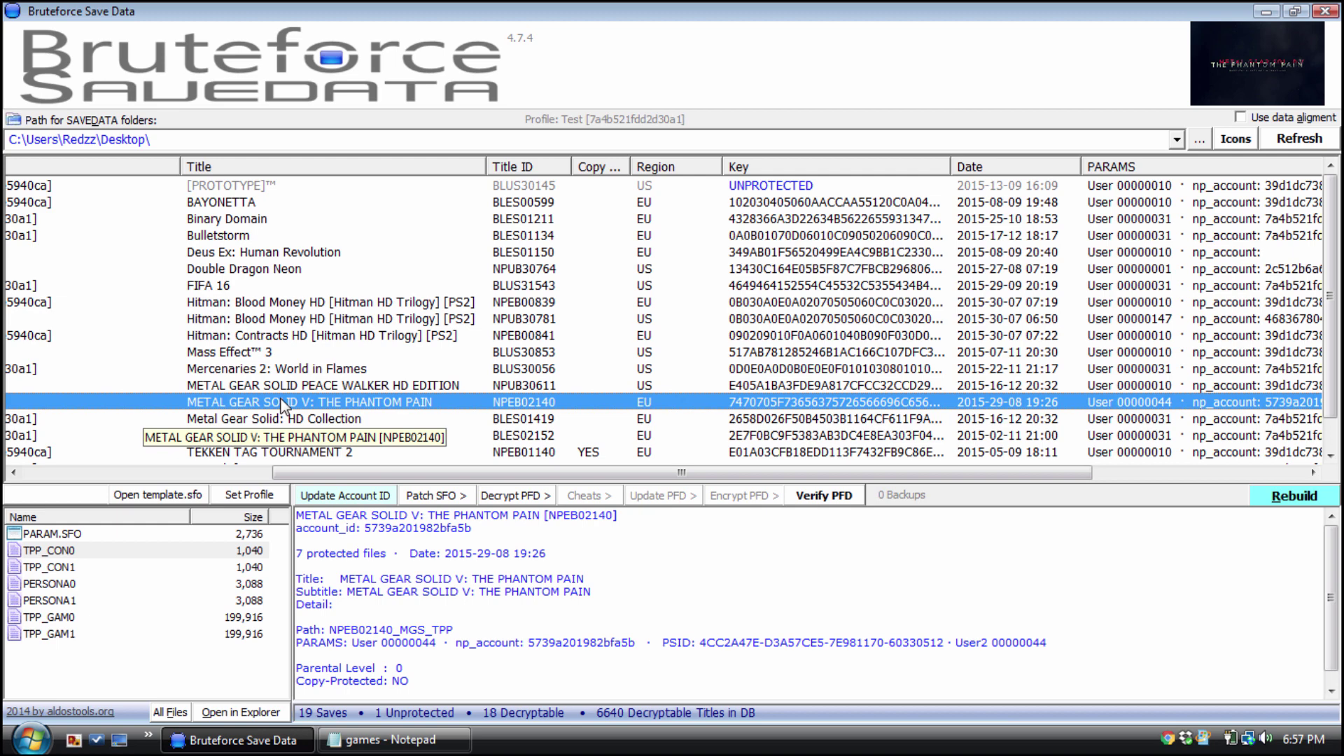
right_click(283, 406)
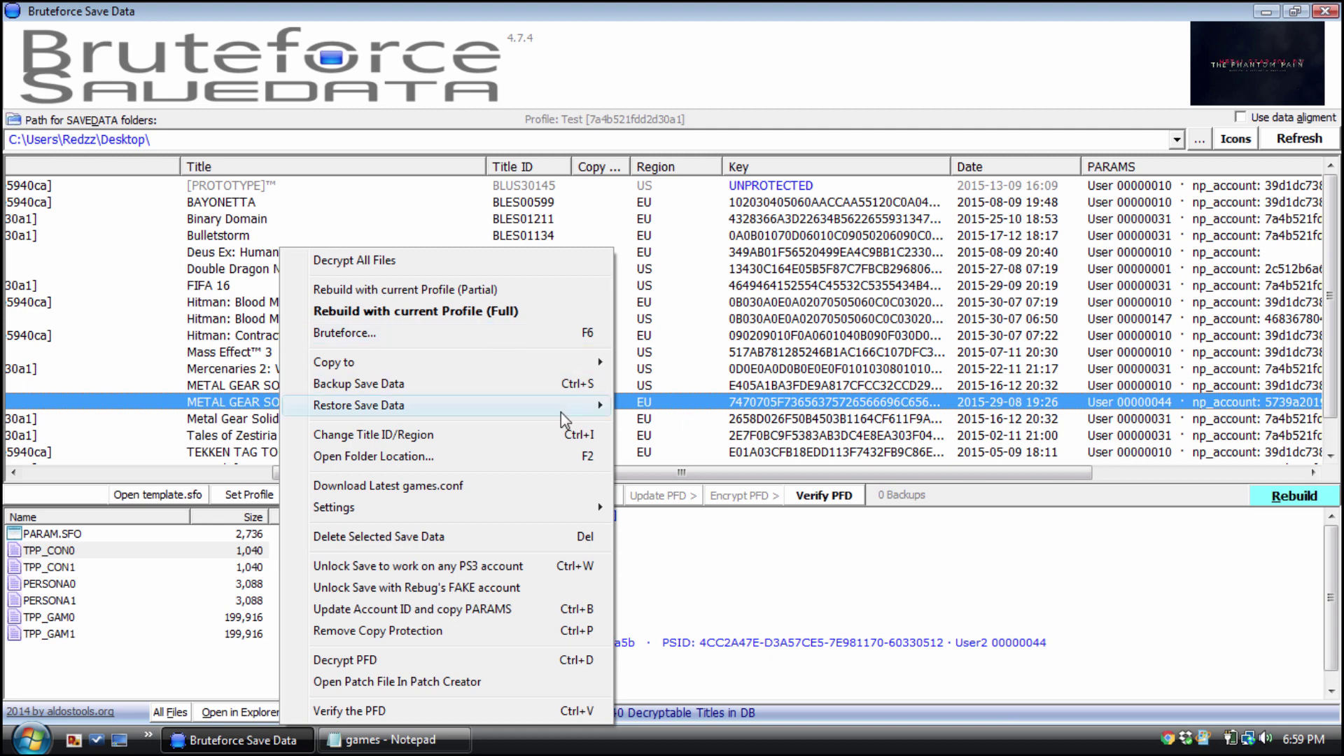
mouse_move(542, 510)
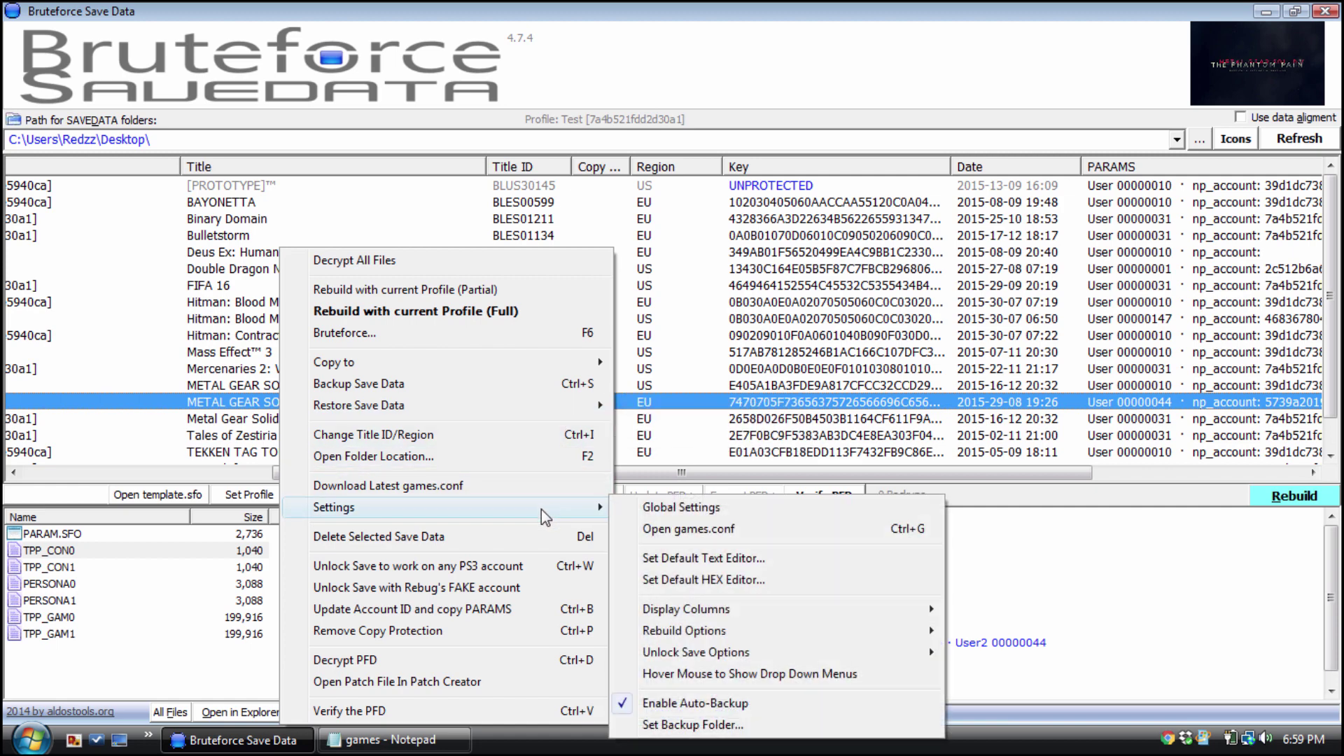
left_click(685, 534)
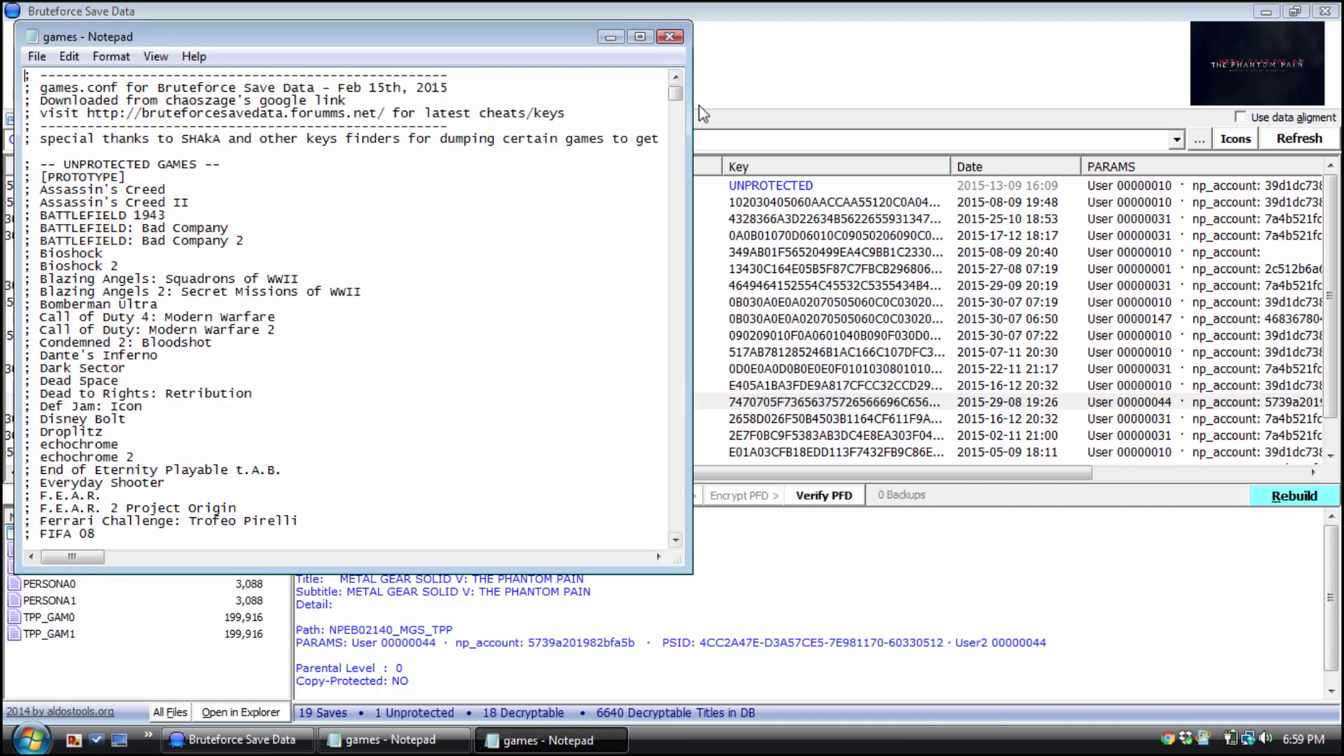
left_click_drag(675, 93, 688, 526)
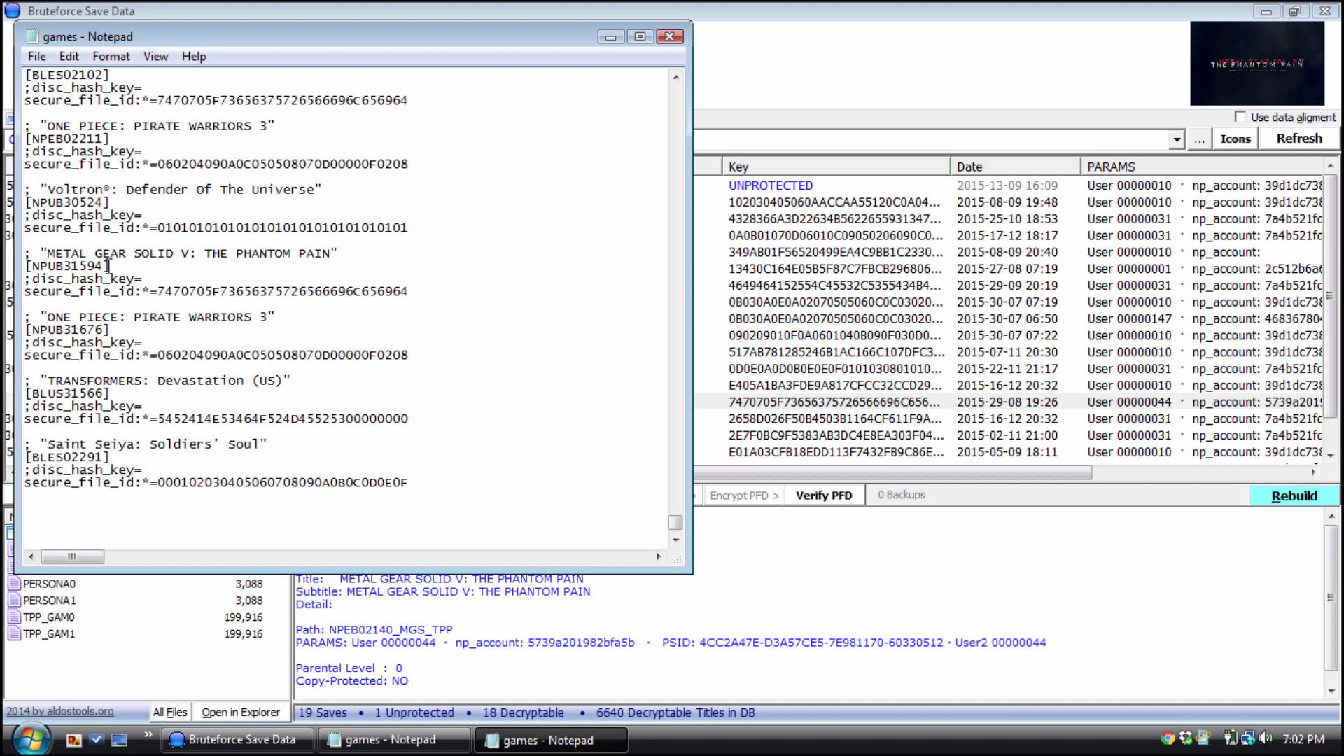
Step: Compare the title IDs and secure file IDs of the METAL GEAR SOLID V entries BLES02102 and NPUB31594, and close the file
left_click_drag(108, 265, 5, 269)
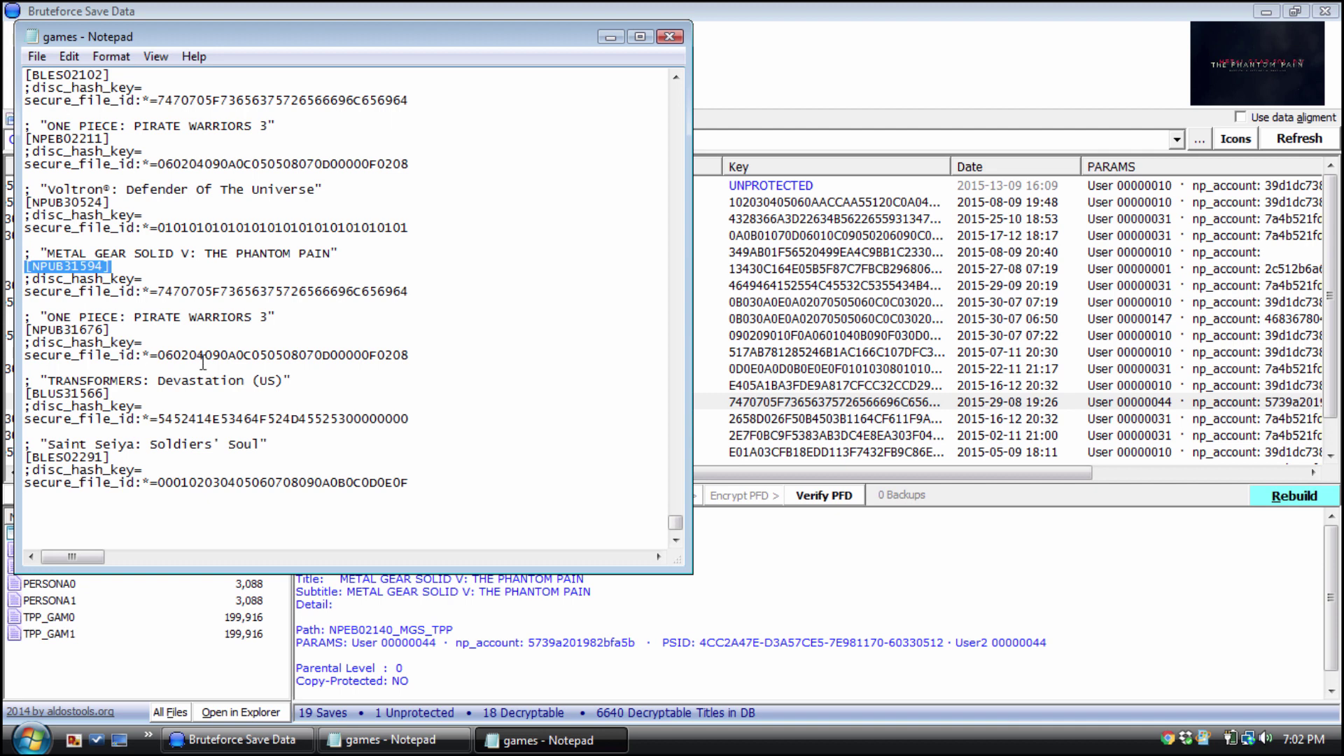
scroll(203, 363, "up", 1)
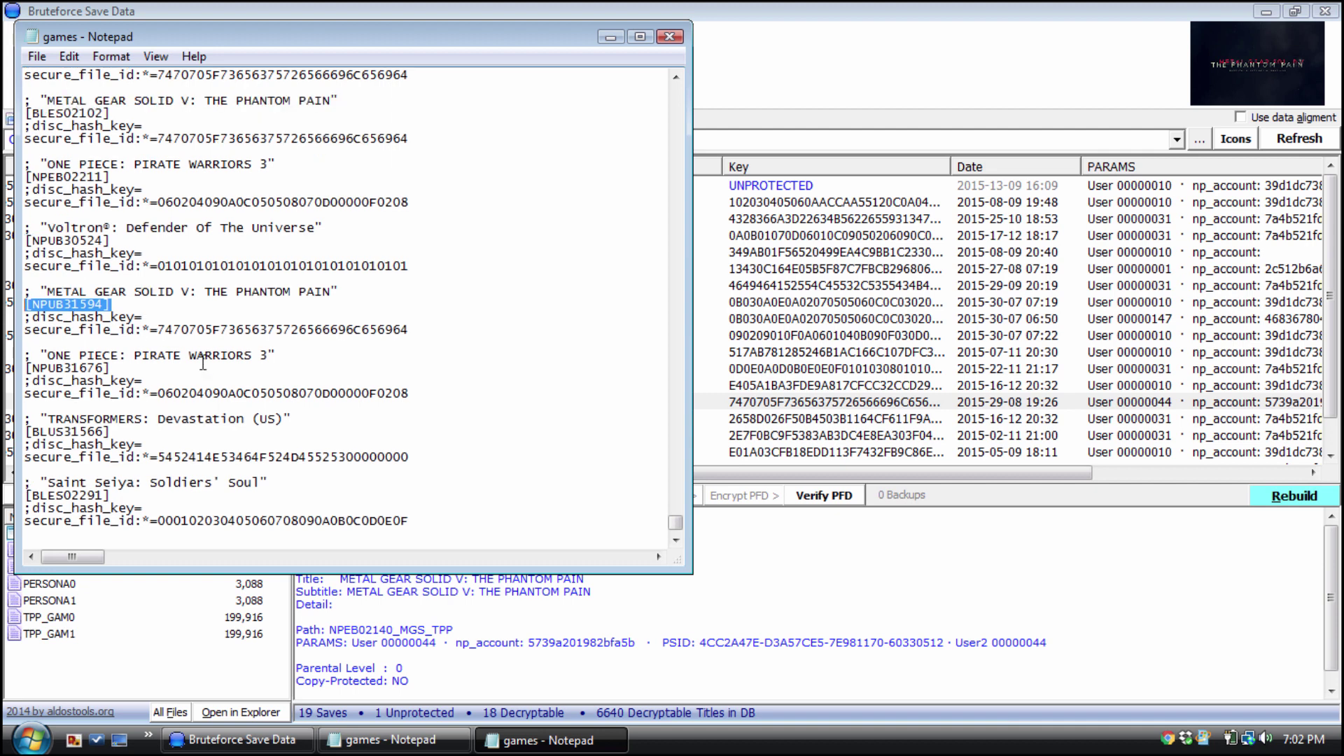
left_click_drag(110, 113, 20, 113)
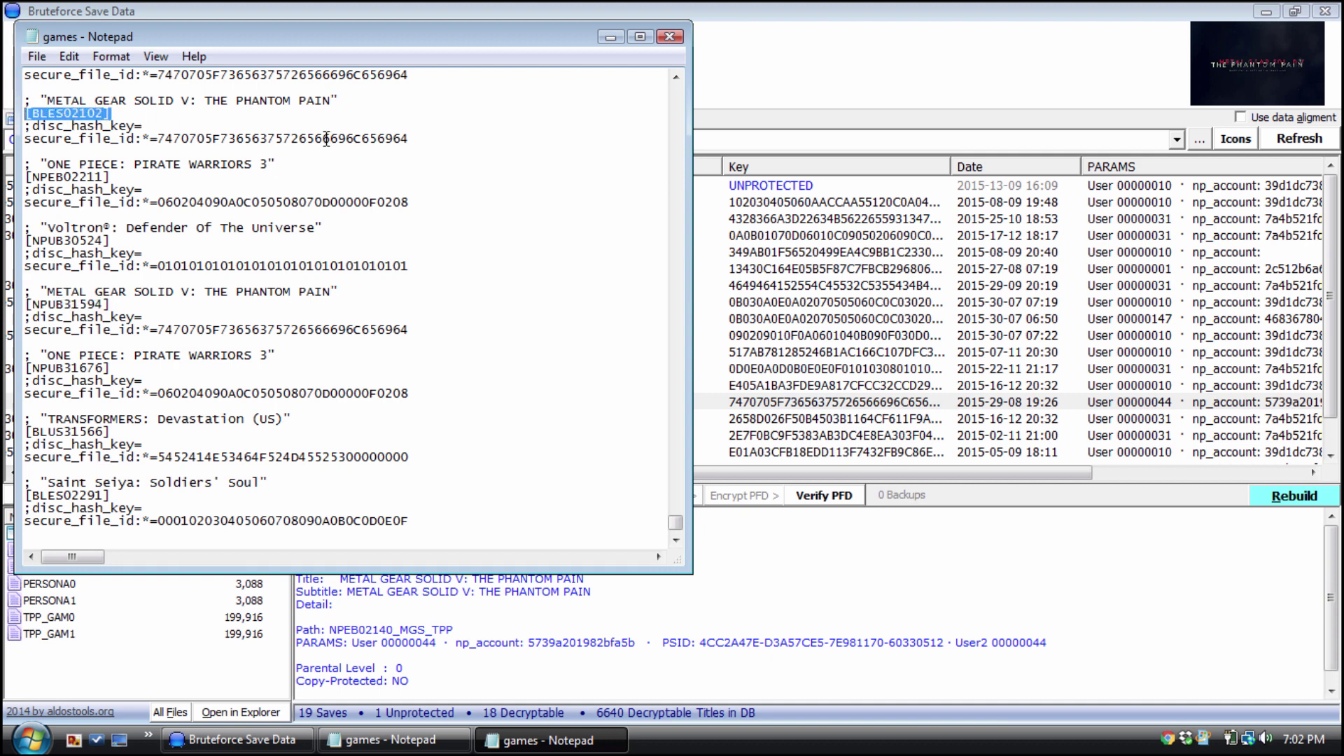
left_click_drag(160, 138, 411, 140)
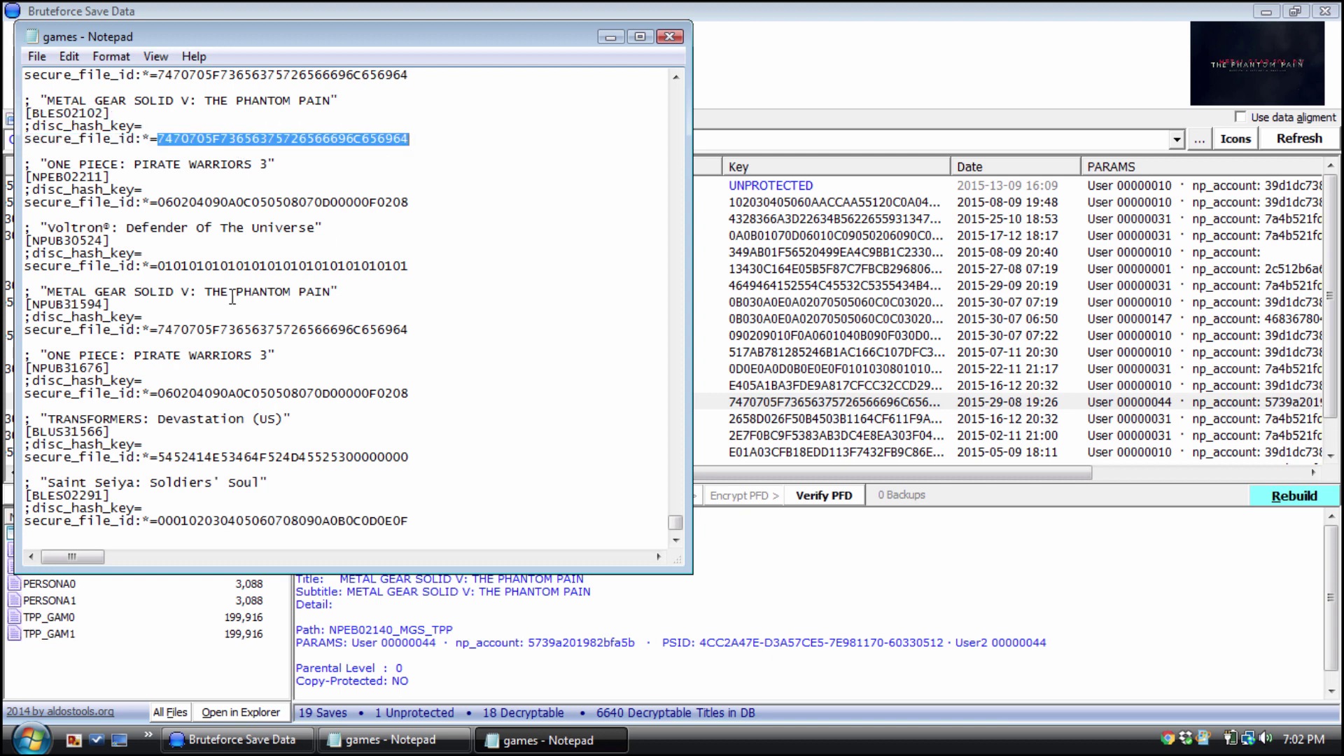
left_click_drag(158, 330, 413, 328)
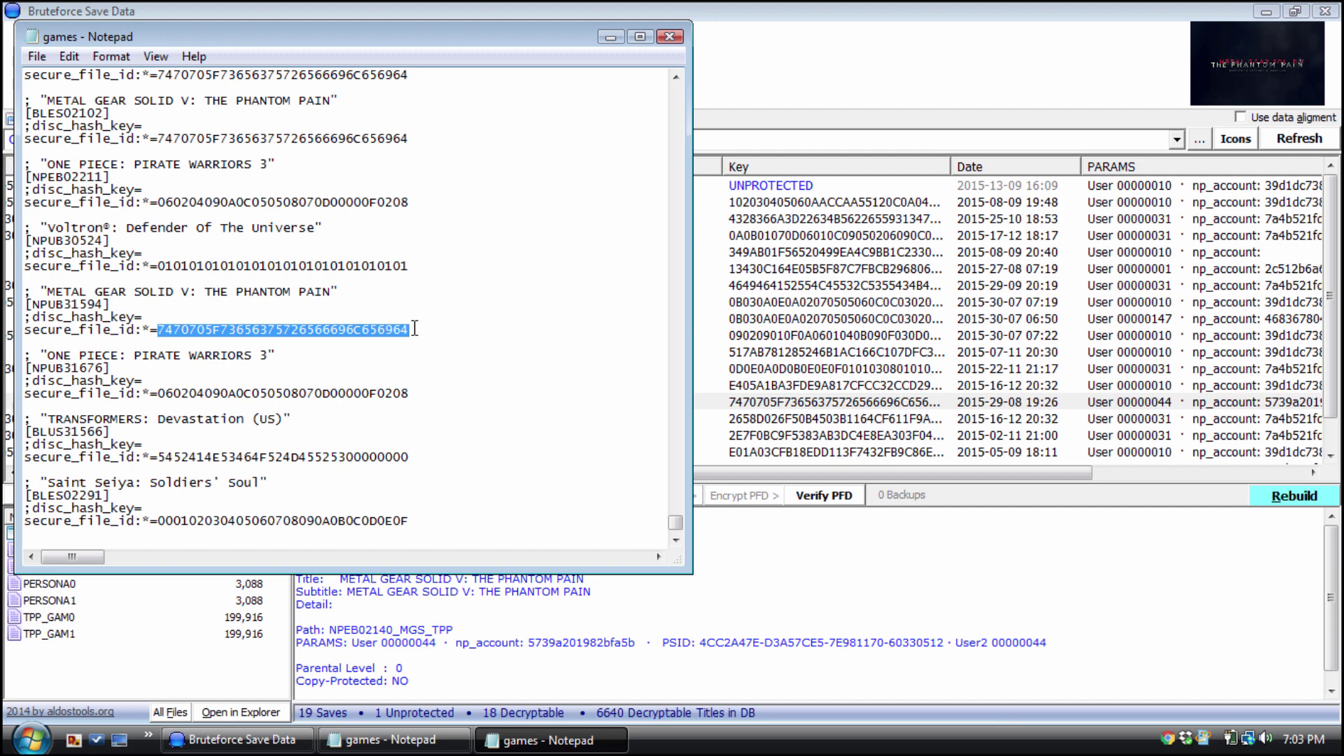
left_click(675, 39)
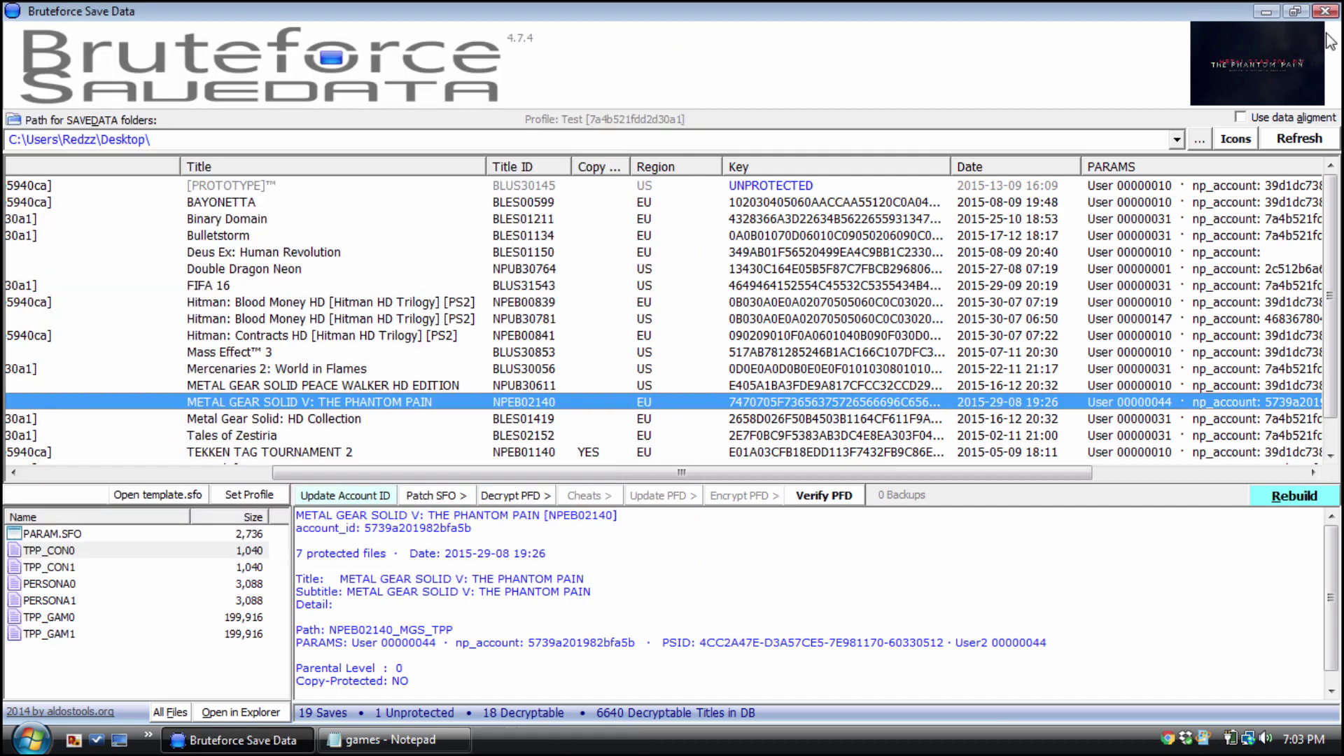
Step: Minimize Bruteforce Save Data and close the games.conf window that is still open in Notepad
left_click(1270, 11)
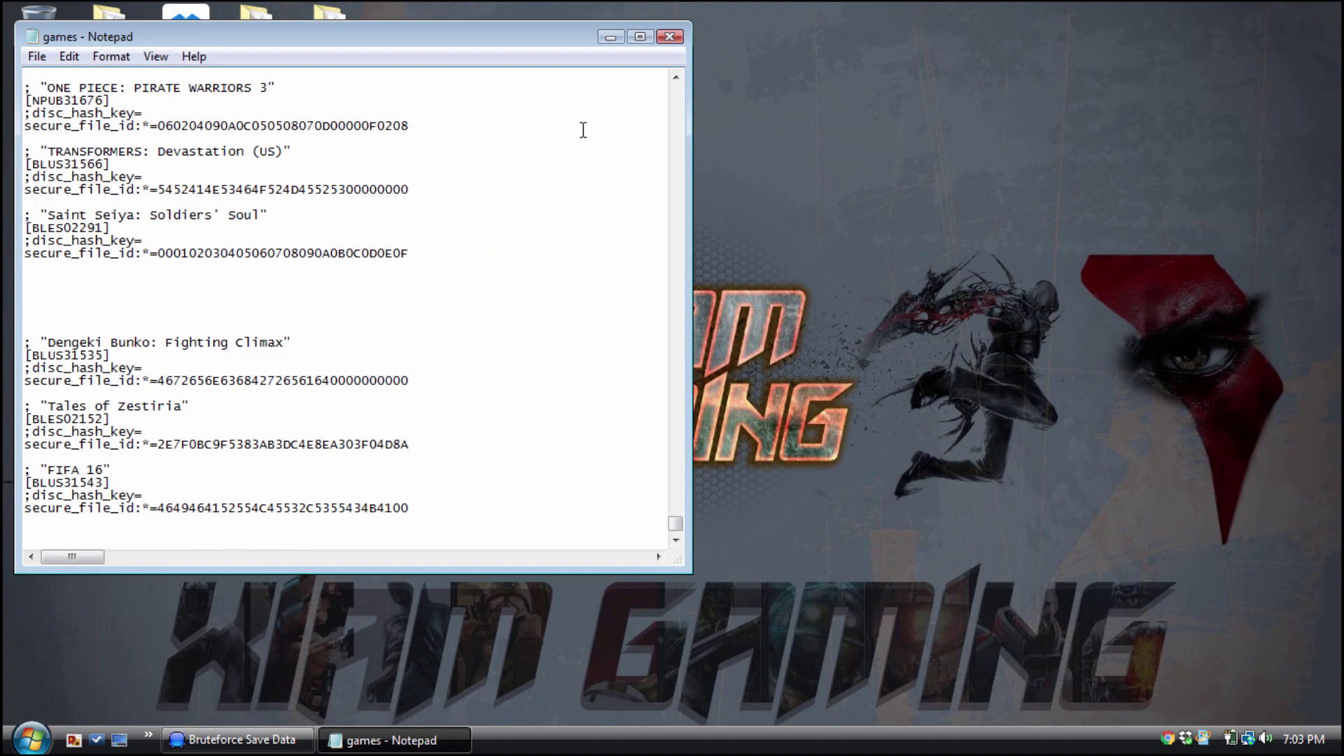
left_click(601, 40)
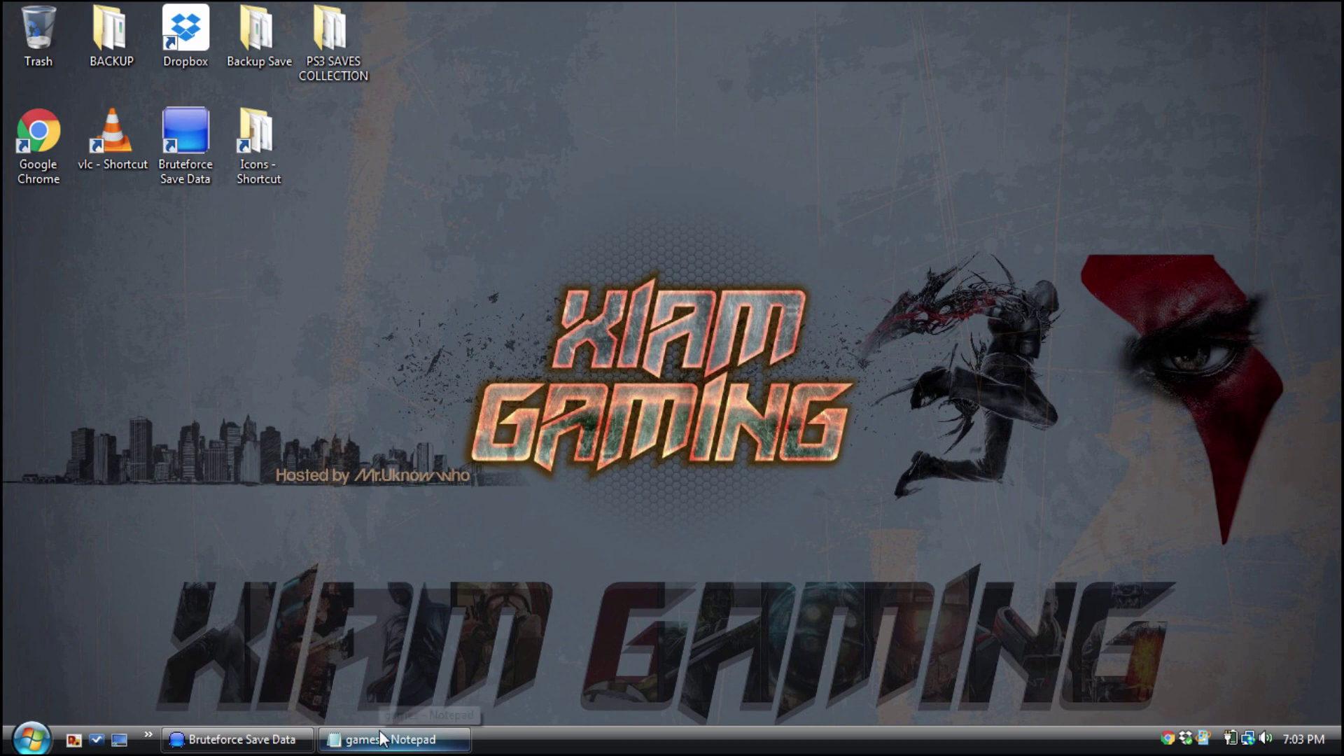
right_click(395, 745)
left_click(406, 715)
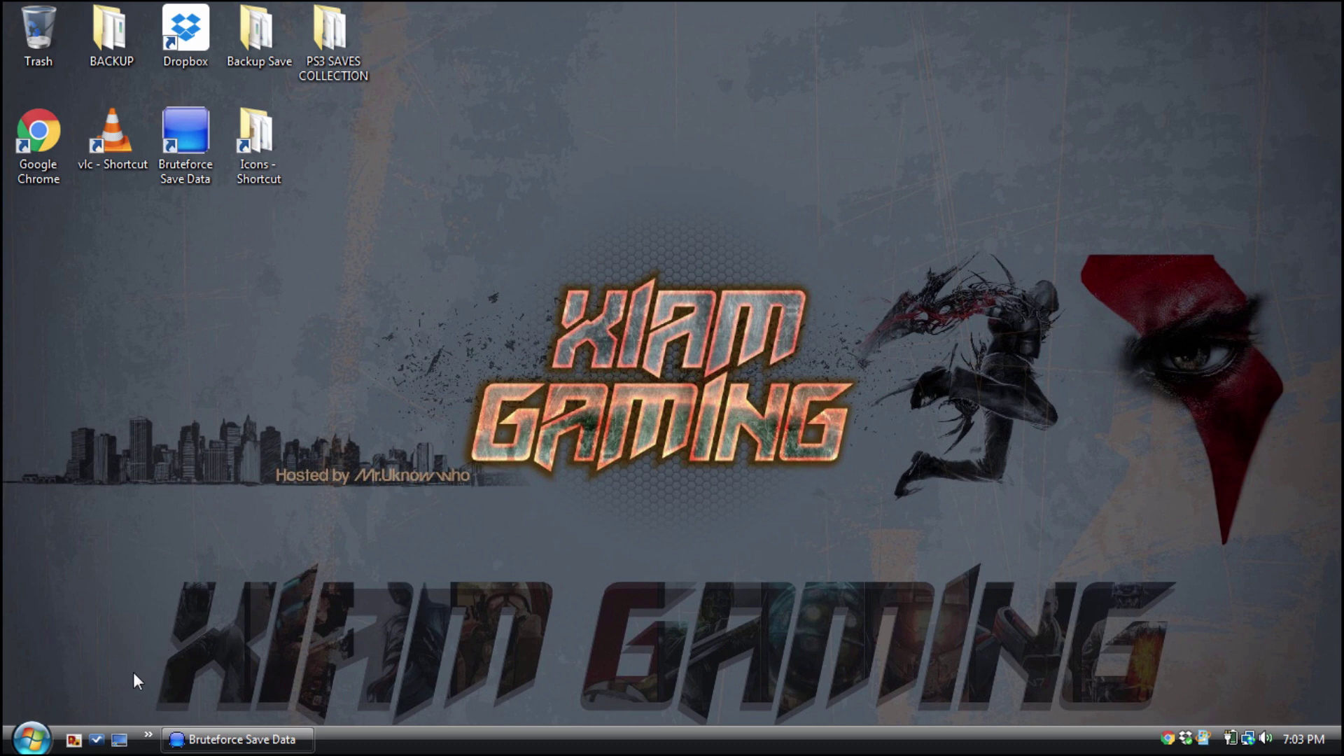
Step: Open the Bruteforce Save Data folder inside Program Files (x86) on Local Disk (C:)
left_click(38, 748)
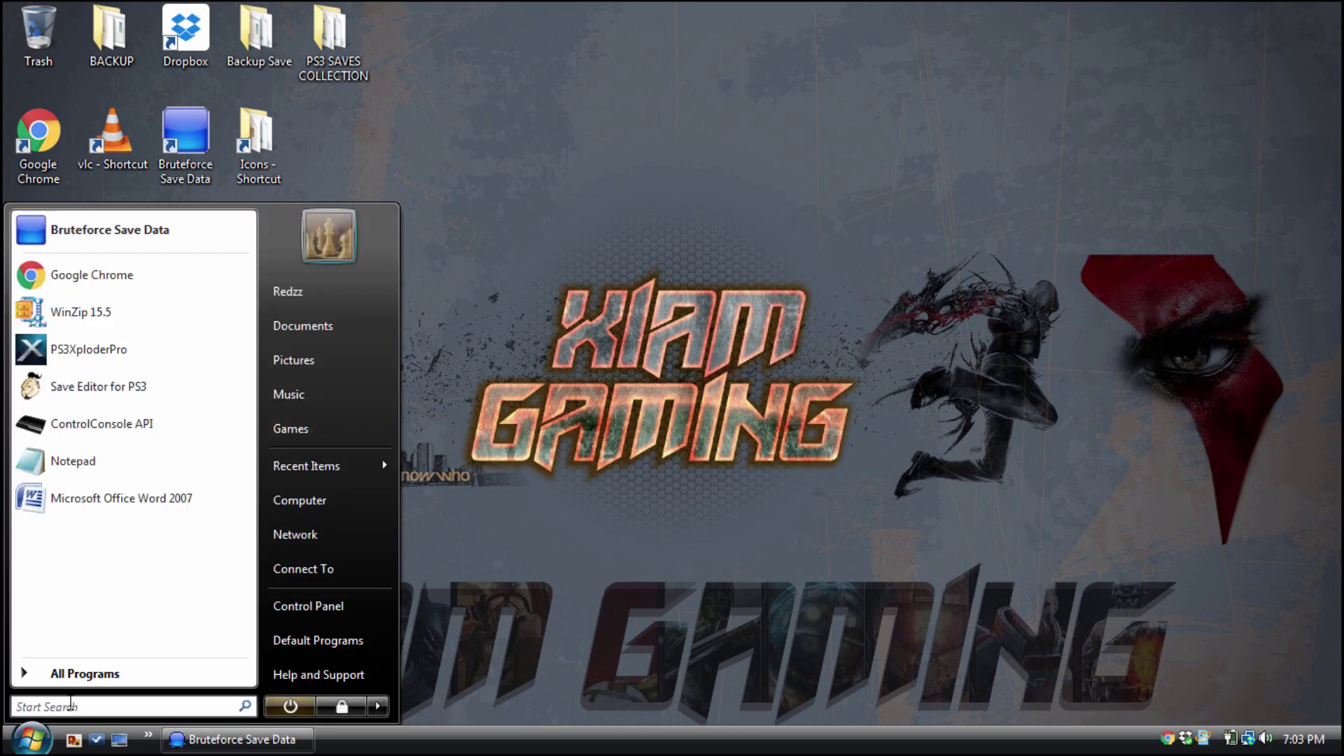
left_click(303, 499)
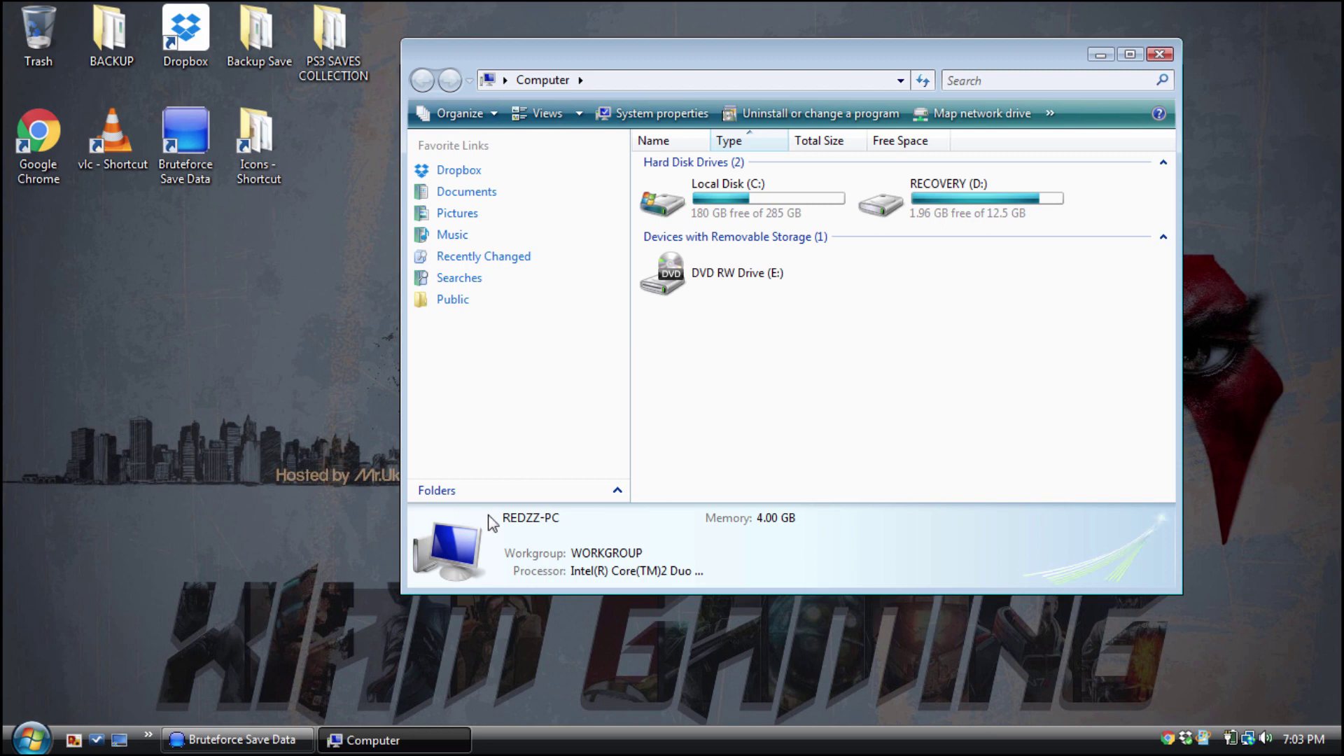
double_click(766, 206)
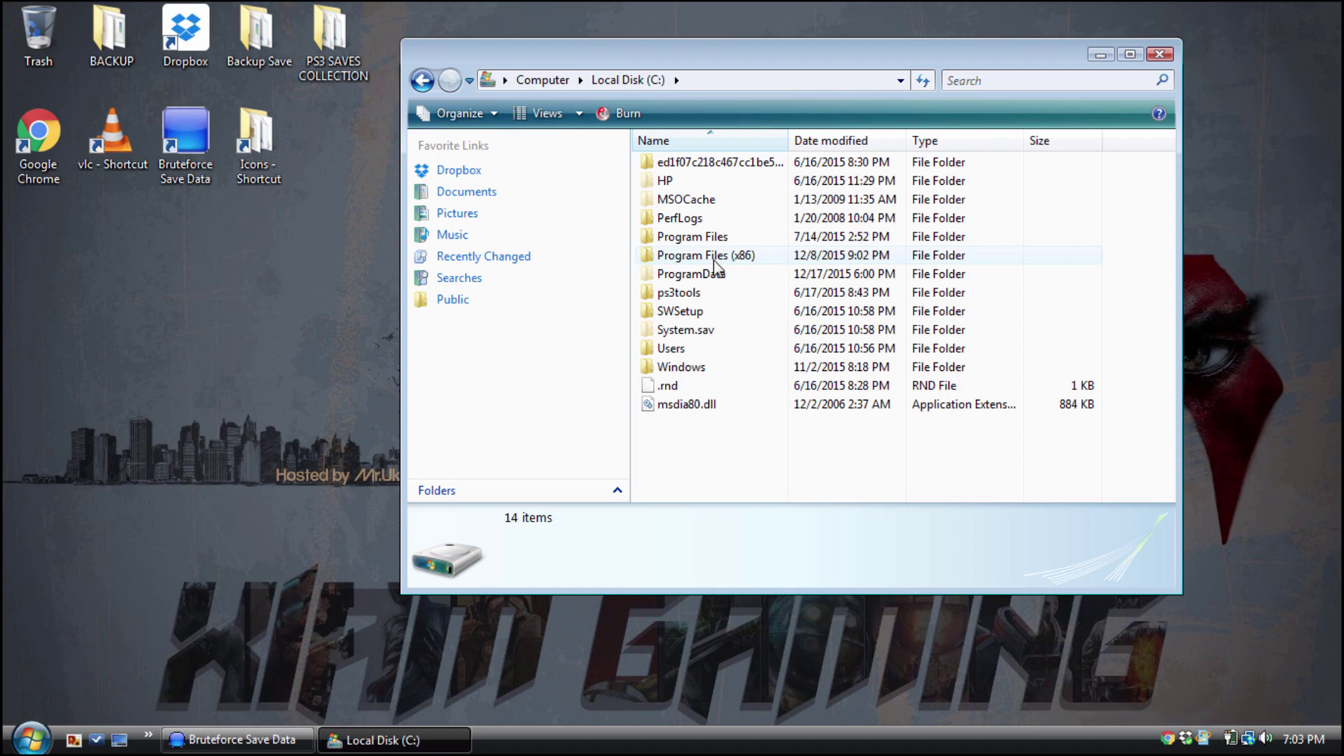
double_click(714, 260)
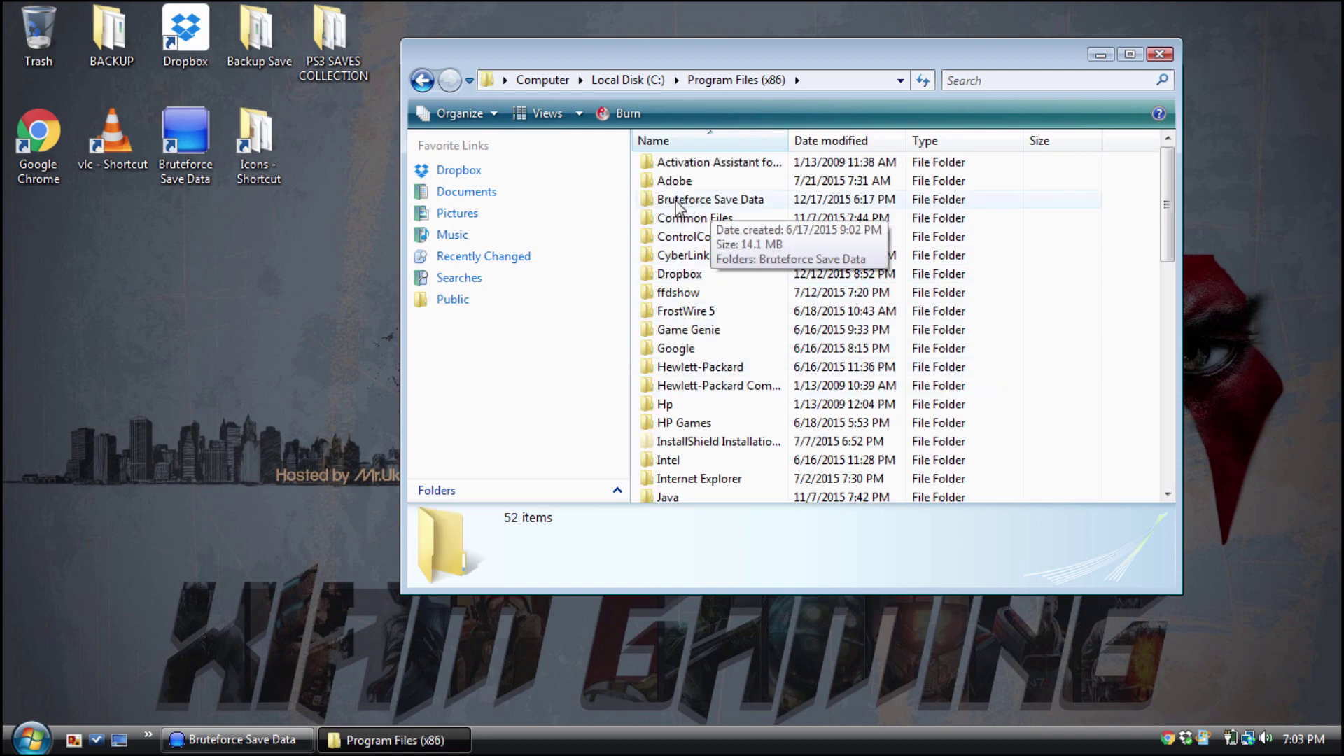
double_click(703, 200)
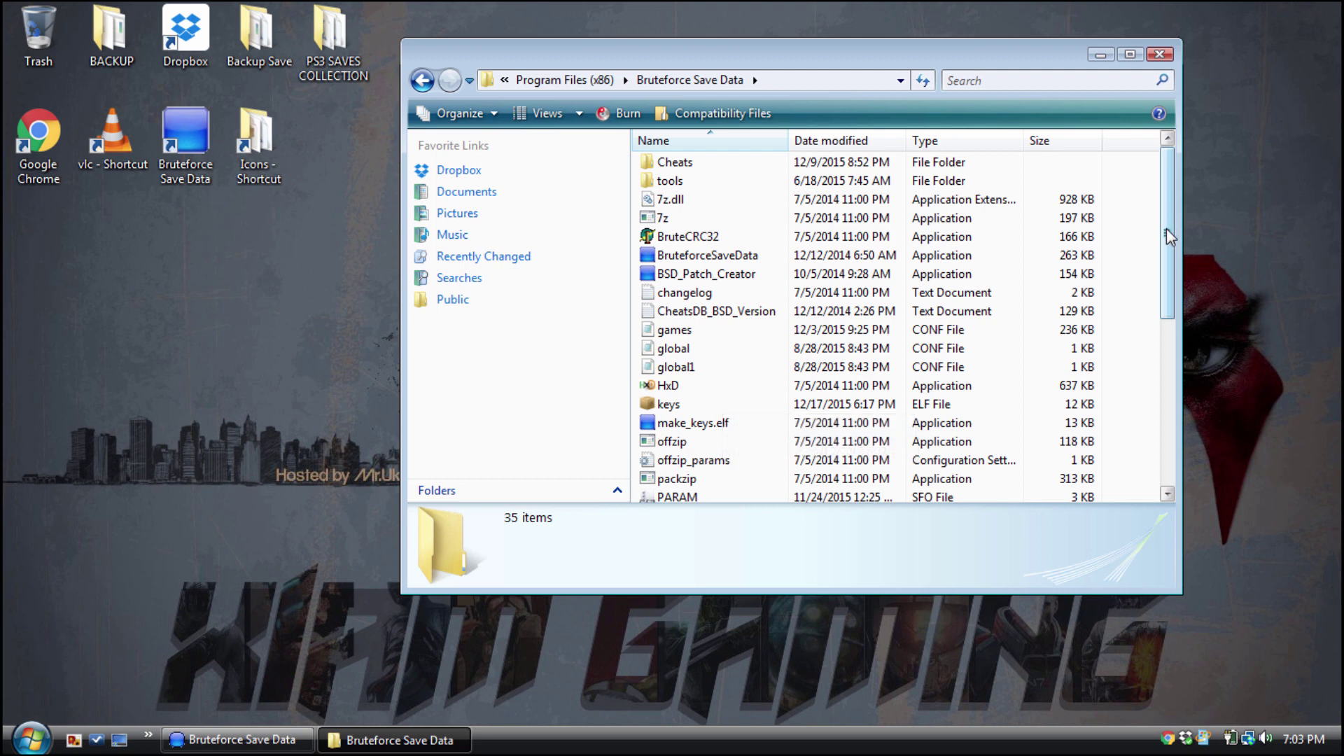
Step: Open the games CONF file from the program folder, view the entries at its end, and close it
mouse_move(1167, 229)
left_mouse_down()
mouse_move(1162, 423)
mouse_move(1156, 239)
left_mouse_up()
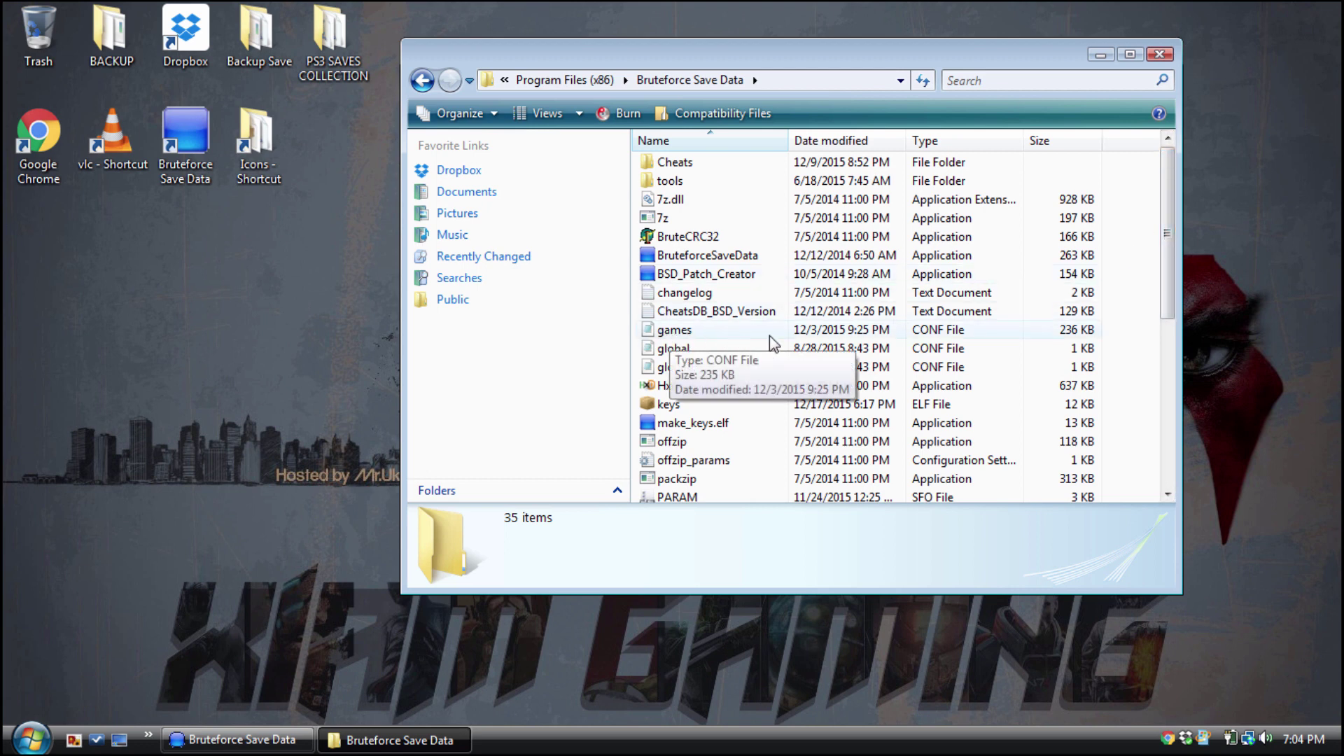
double_click(667, 333)
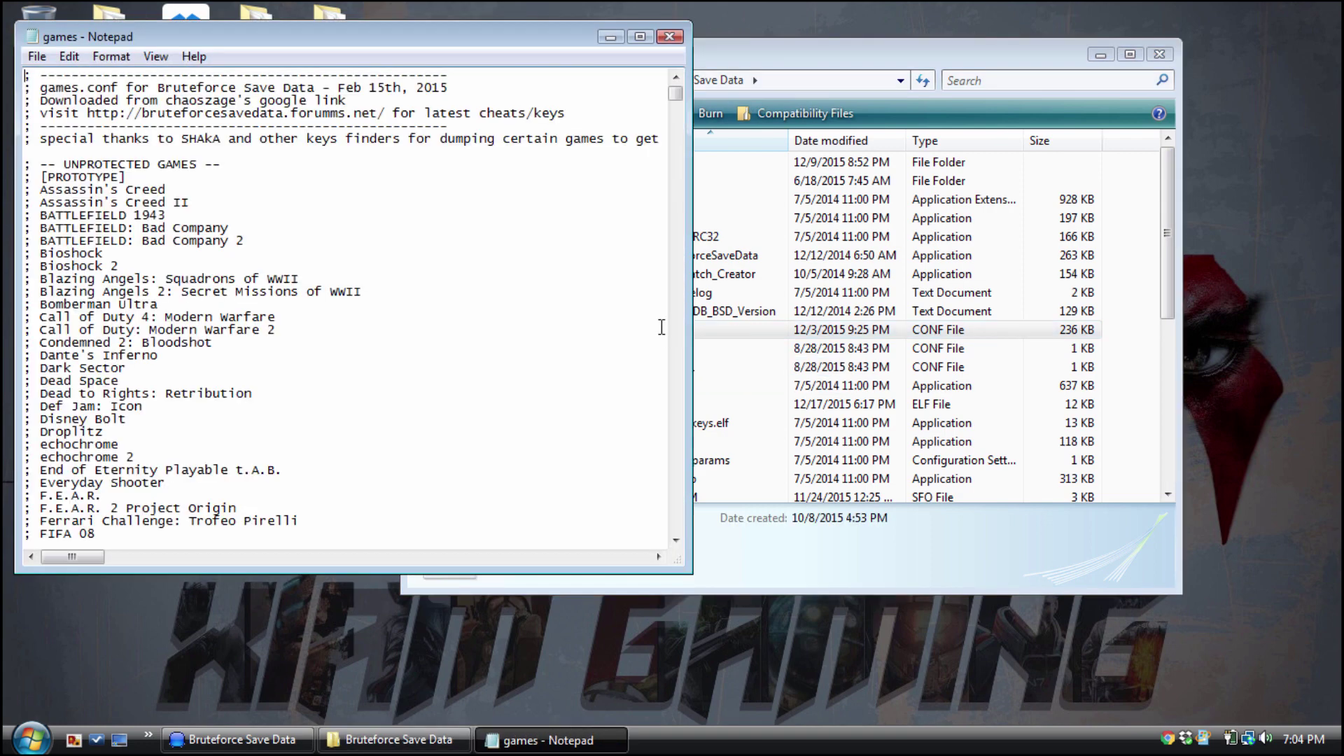
left_click_drag(676, 98, 656, 540)
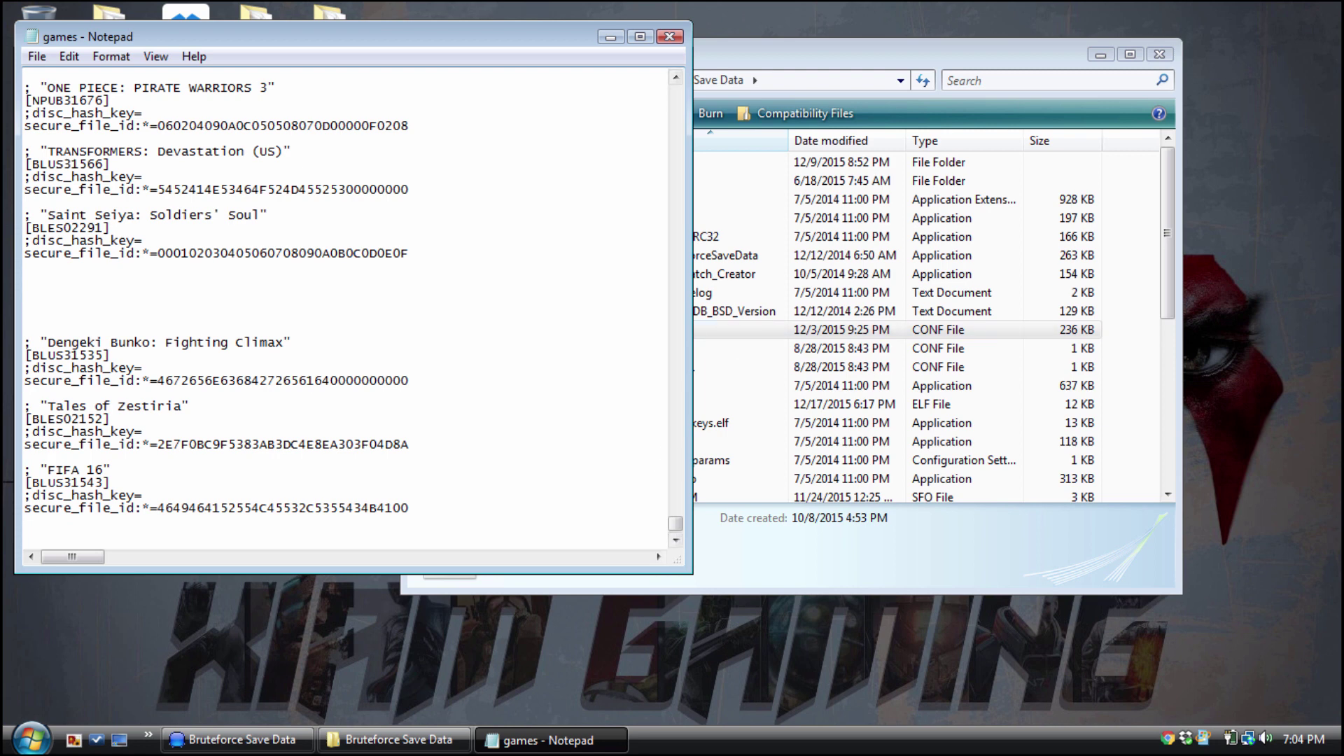
left_click(697, 42)
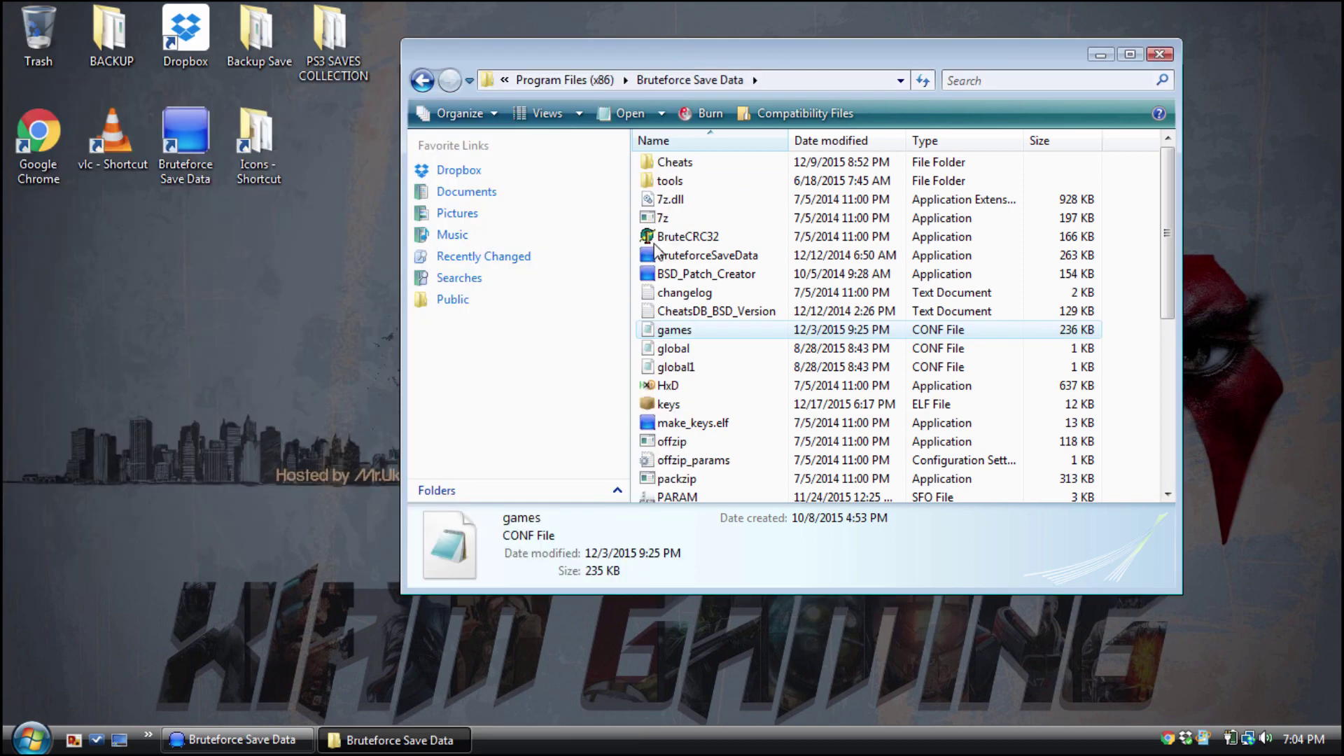
Step: Revisit the Bruteforce Save Data folder from Program Files (x86) and close the folder window
left_click(423, 81)
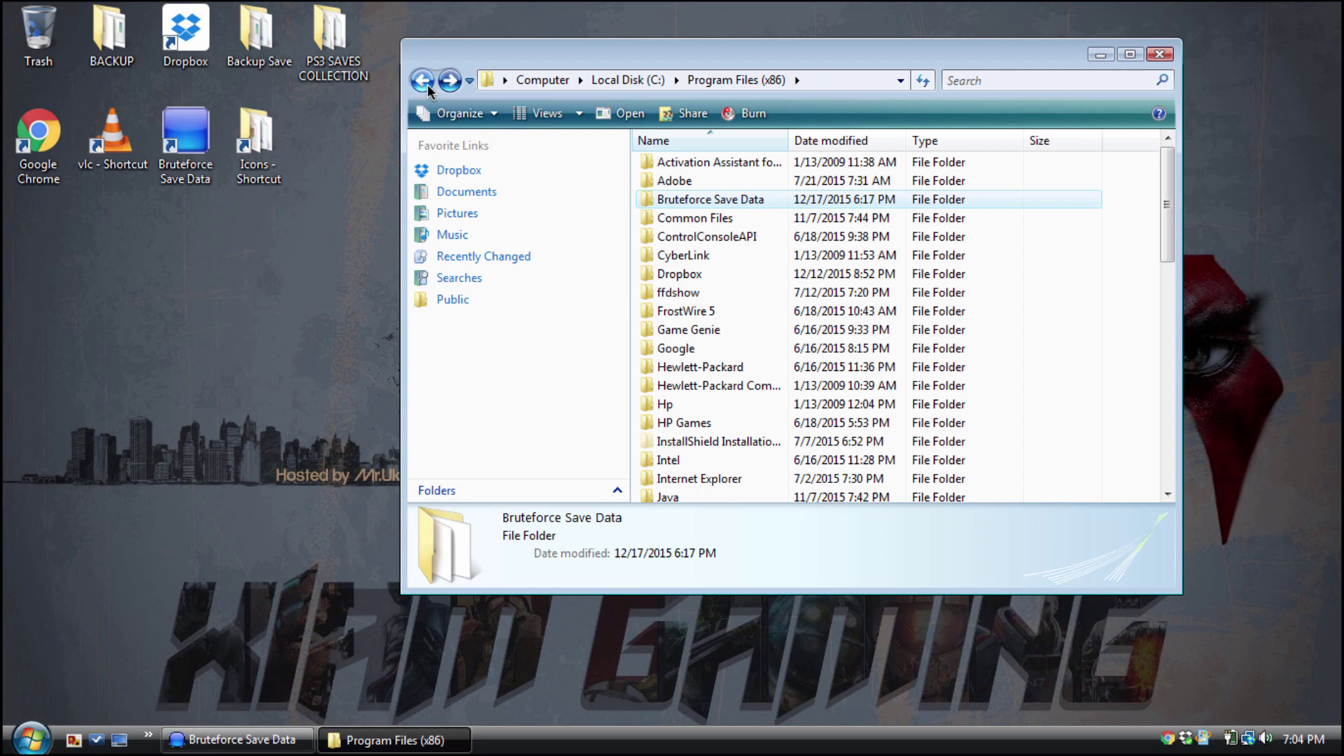
double_click(666, 203)
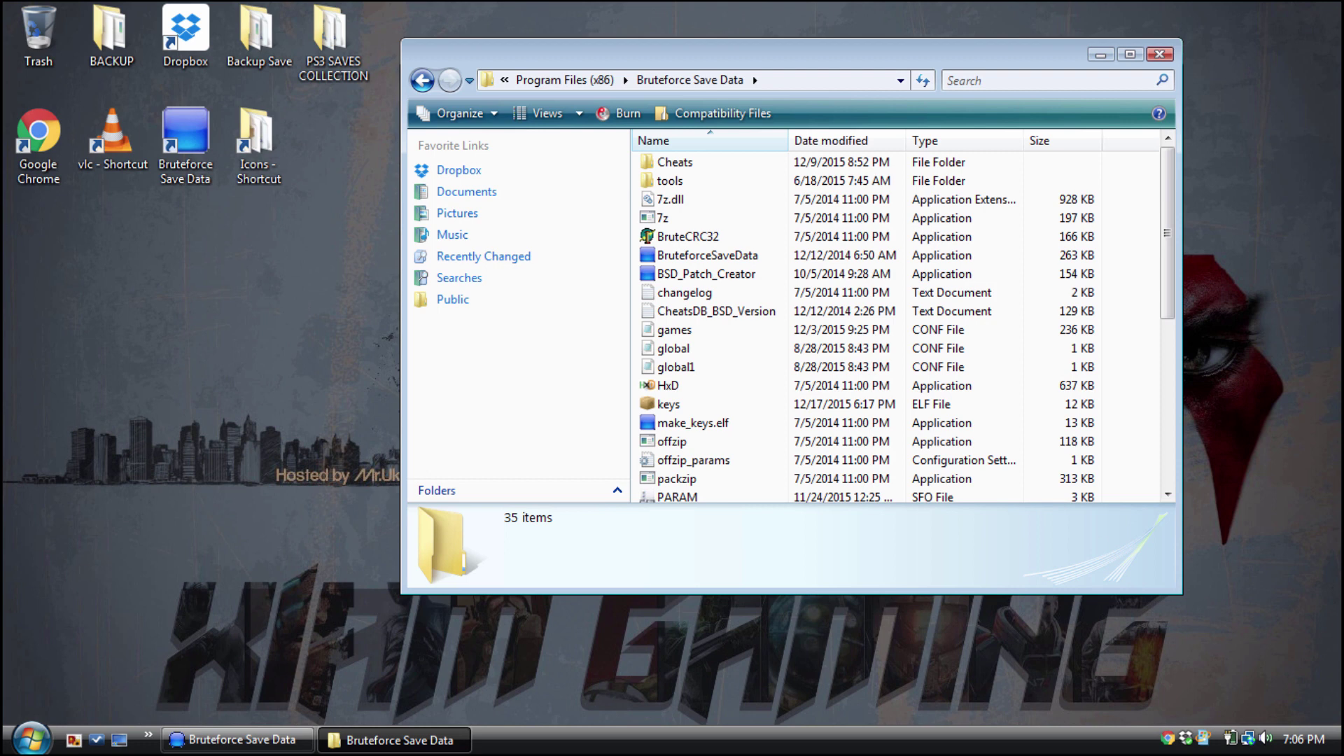
left_click(1160, 54)
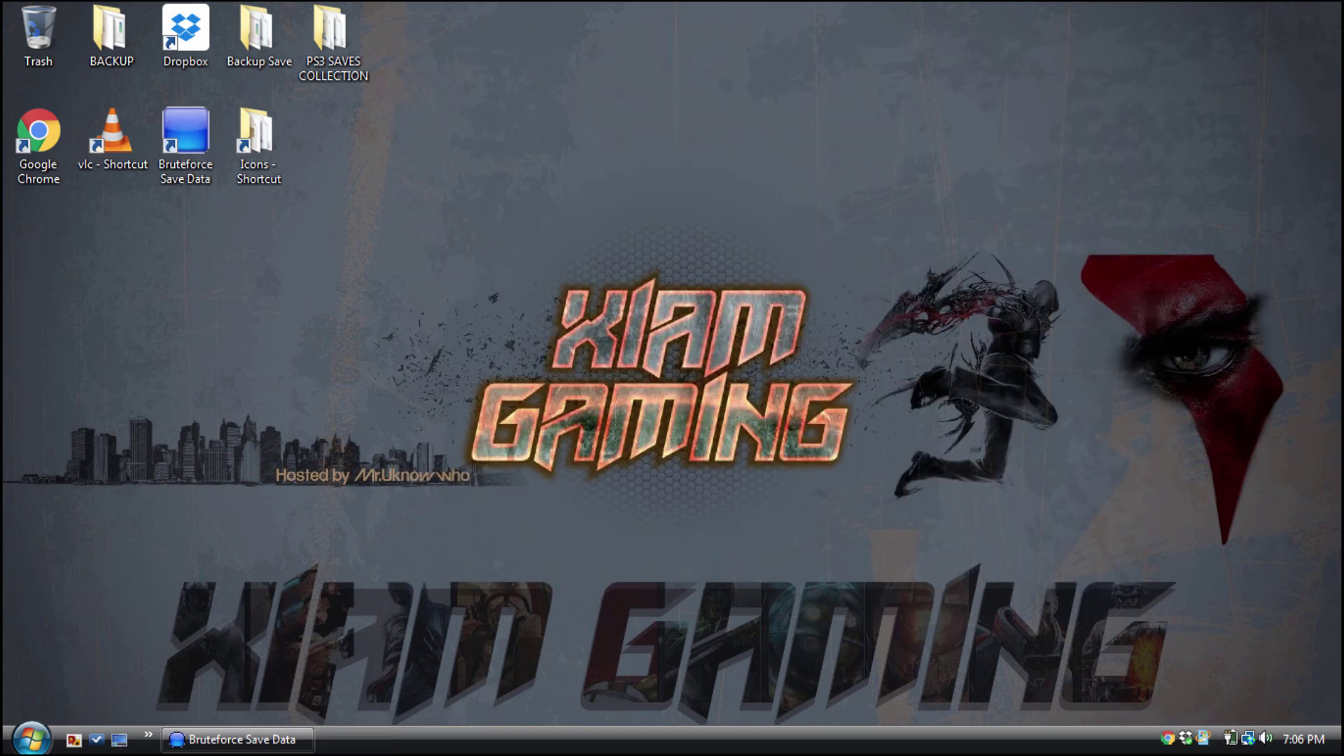